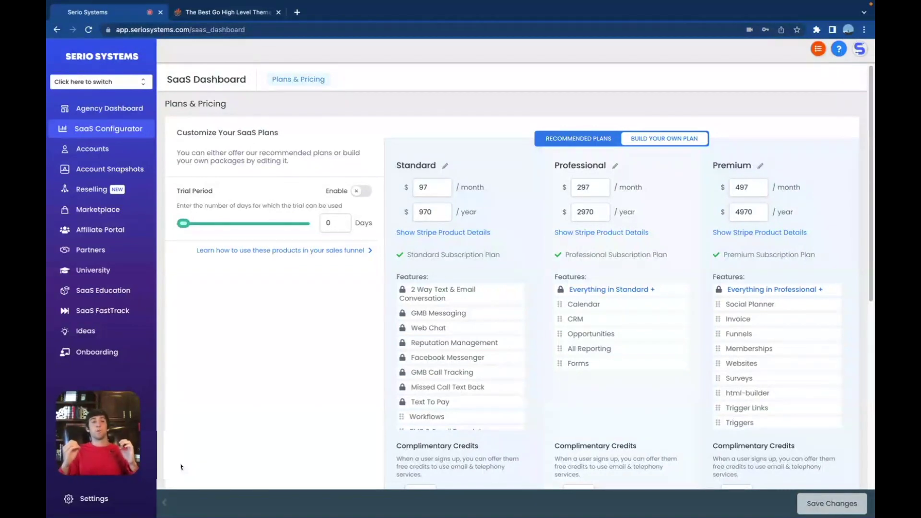
# - Switch from the Serio Systems tab to the themarketerstoolkit.com tab
pyautogui.hotkey('ctrl', 'Tab')
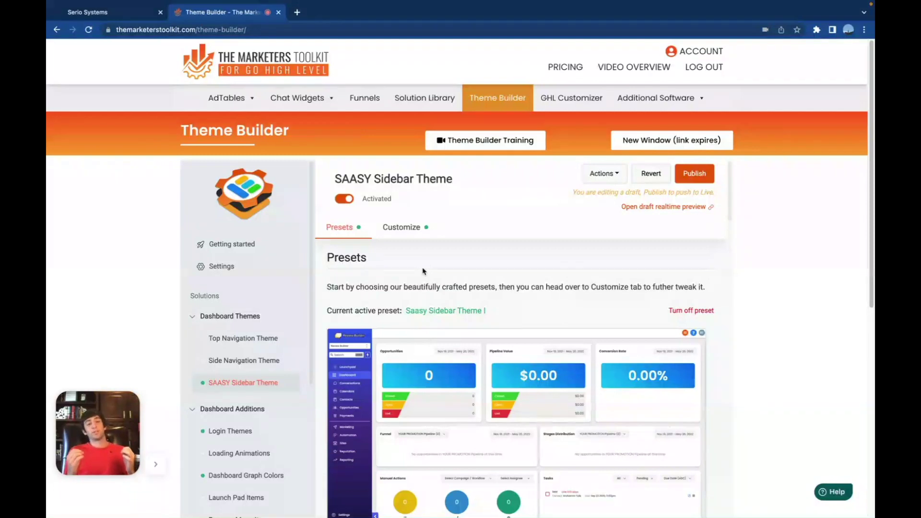
# - Scroll down to the SAASY Sidebar Theme presets, with Saasy Sidebar Theme I active
pyautogui.scroll(-2, 463, 308)
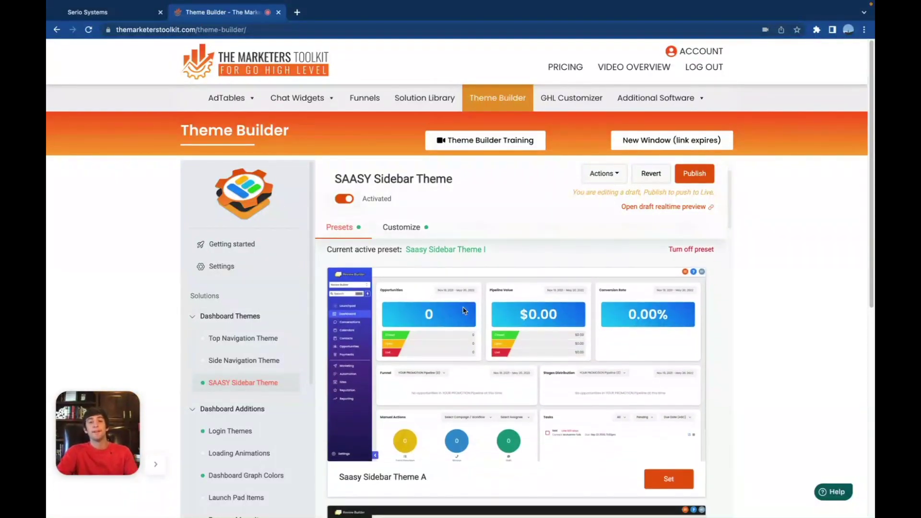
pyautogui.scroll(-1, 475, 377)
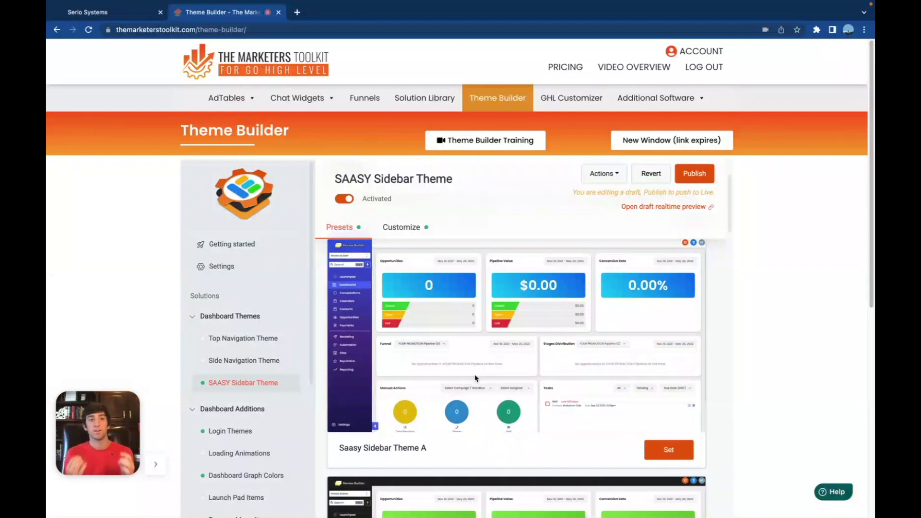
pyautogui.scroll(-9, 475, 377)
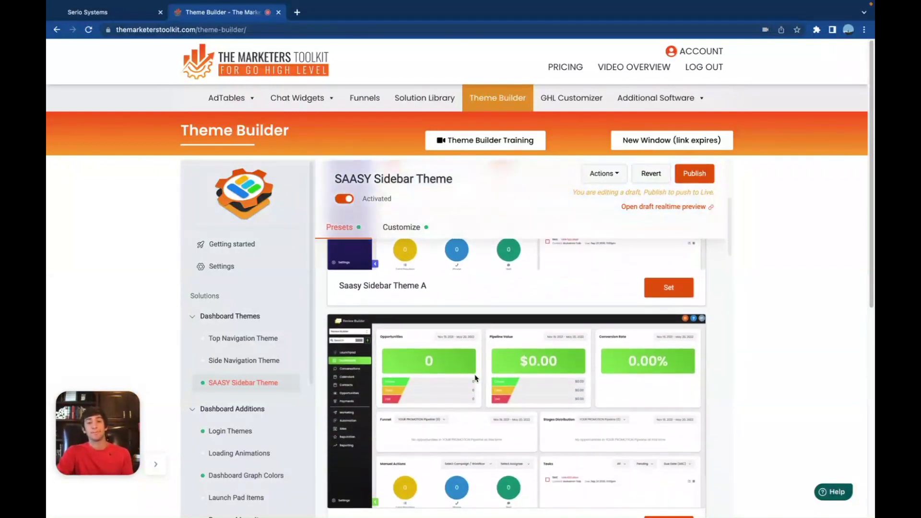
pyautogui.scroll(-8, 489, 388)
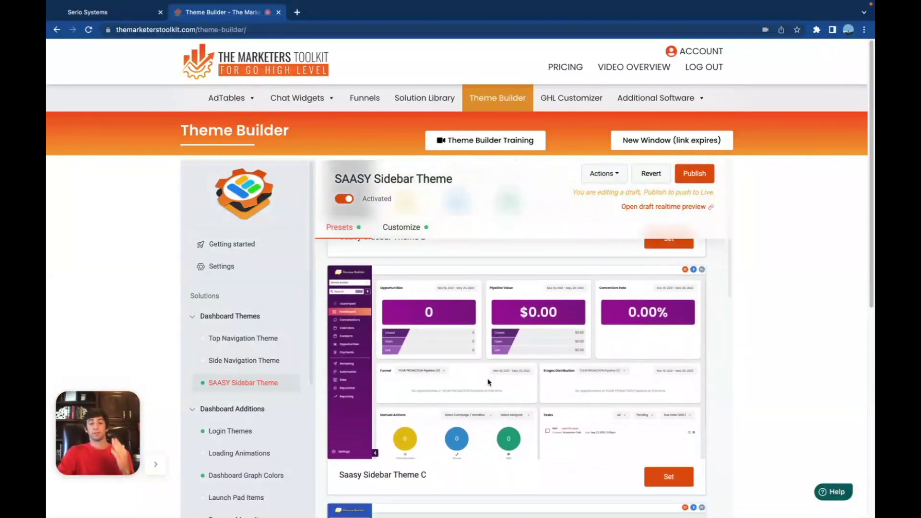
pyautogui.scroll(-5, 493, 412)
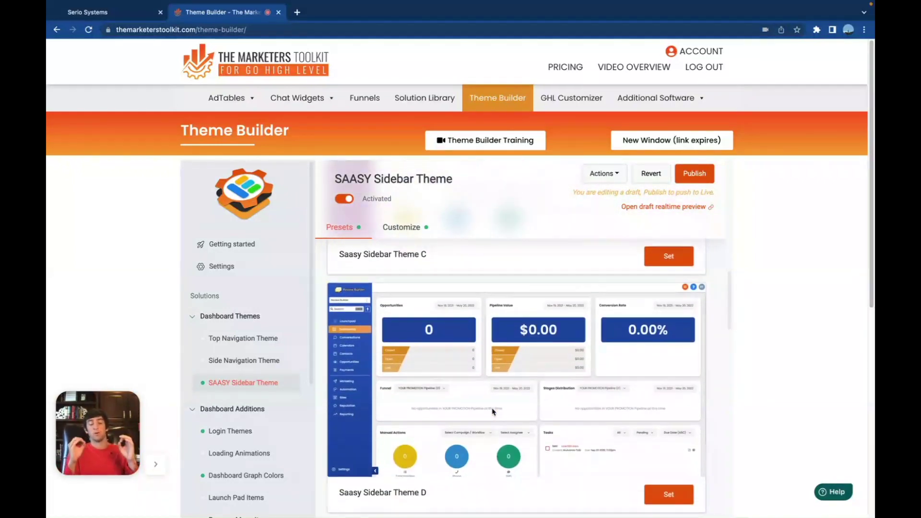
pyautogui.scroll(-5, 493, 411)
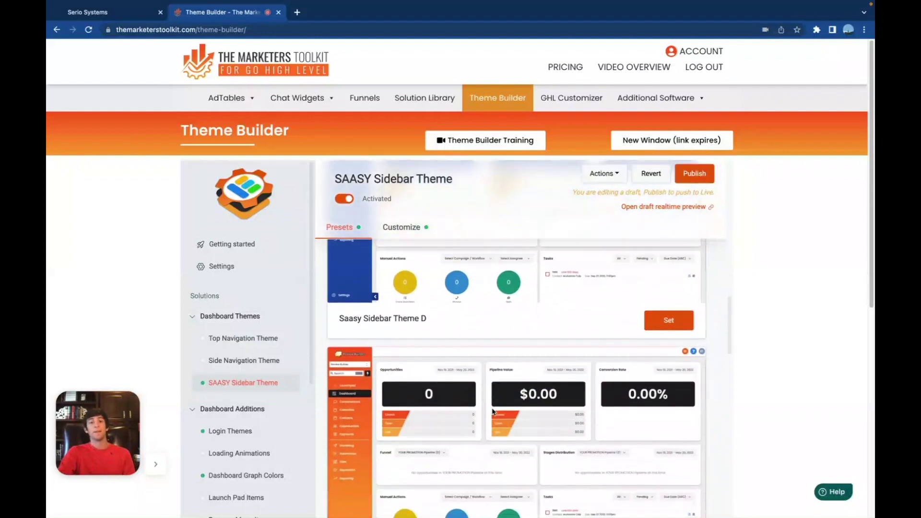
pyautogui.scroll(-5, 492, 411)
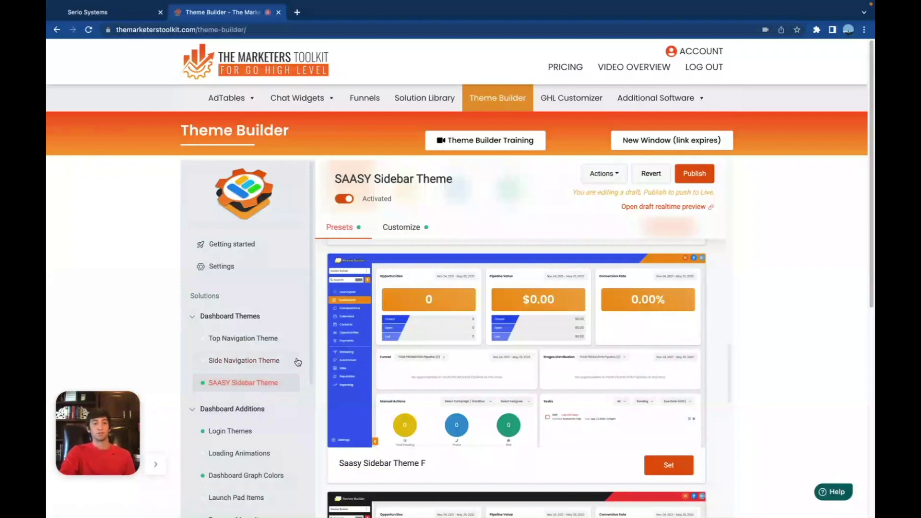
# - In the Side Navigation Theme's Customize section, switch Top Header on and expand its colour settings
pyautogui.click(261, 363)
pyautogui.scroll(2, 541, 374)
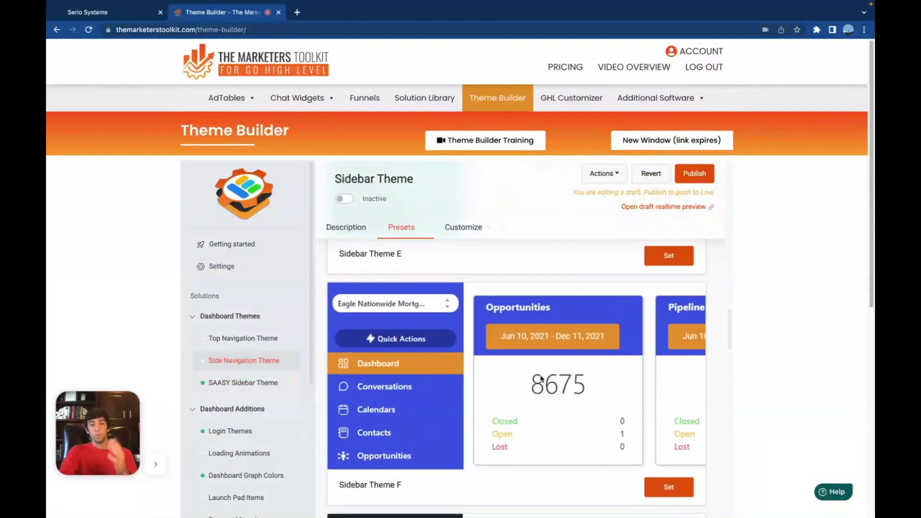
pyautogui.scroll(9, 491, 391)
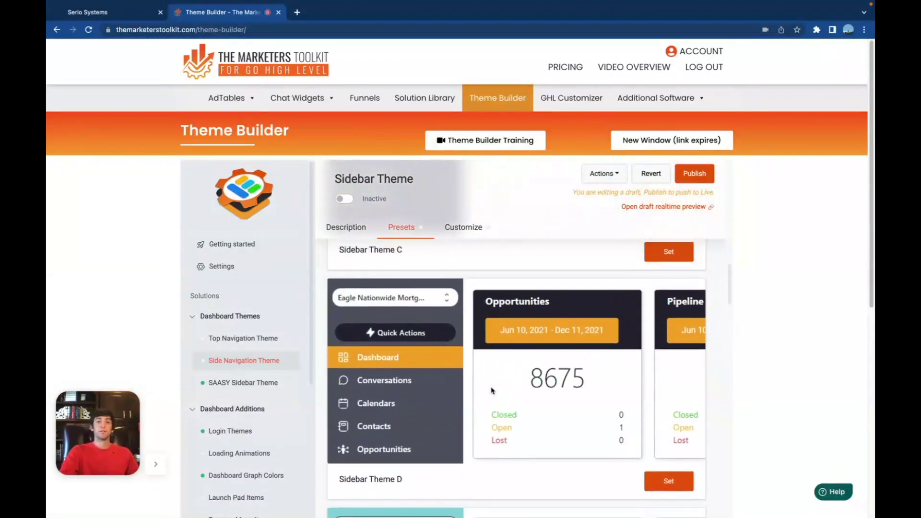
pyautogui.scroll(-5, 487, 390)
pyautogui.click(461, 228)
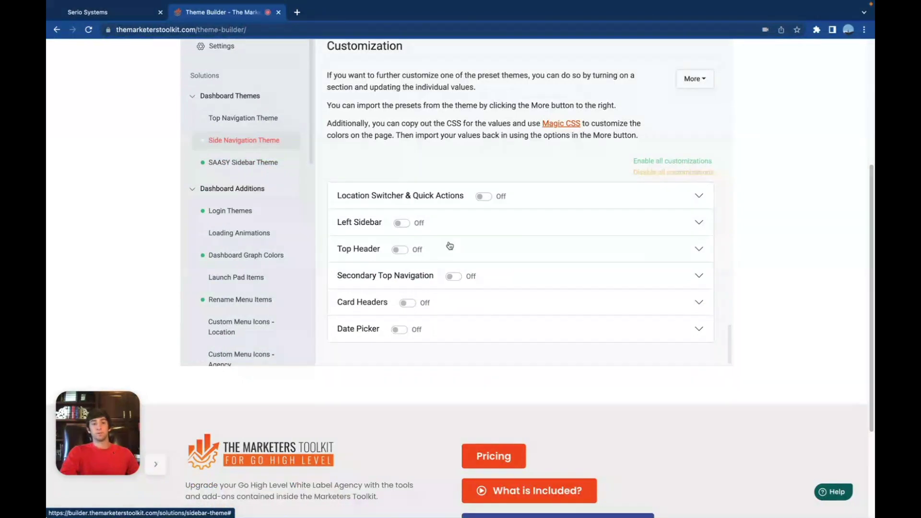
pyautogui.click(397, 250)
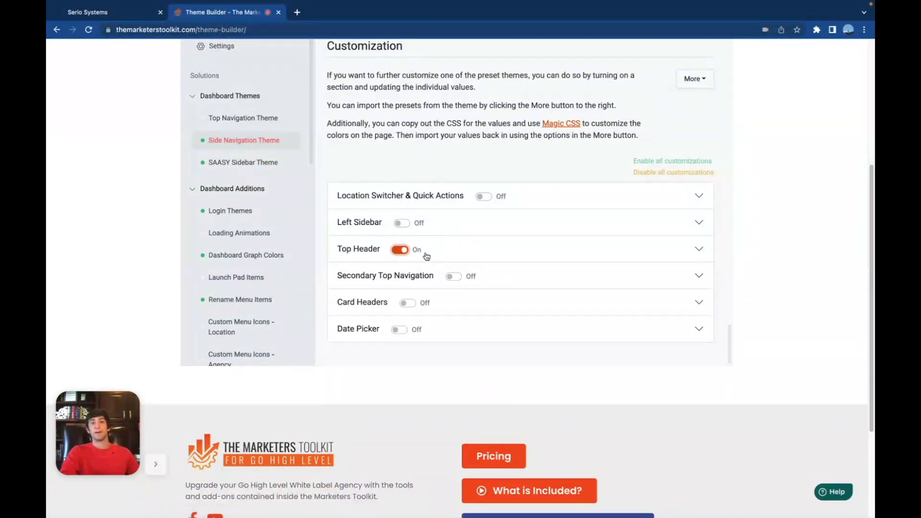
pyautogui.click(639, 251)
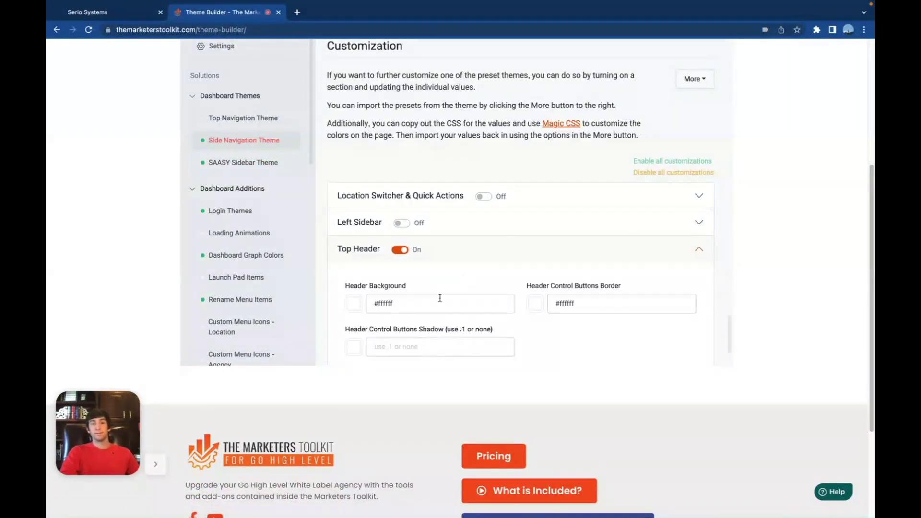
pyautogui.scroll(-1, 438, 298)
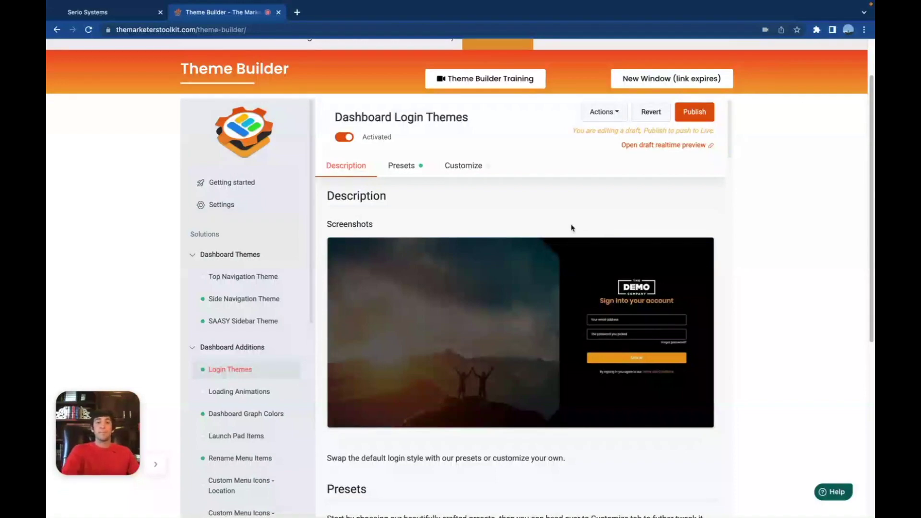
# - Scroll through Login Themes presets A to J, then go to Loading Animations
pyautogui.scroll(-1, 498, 290)
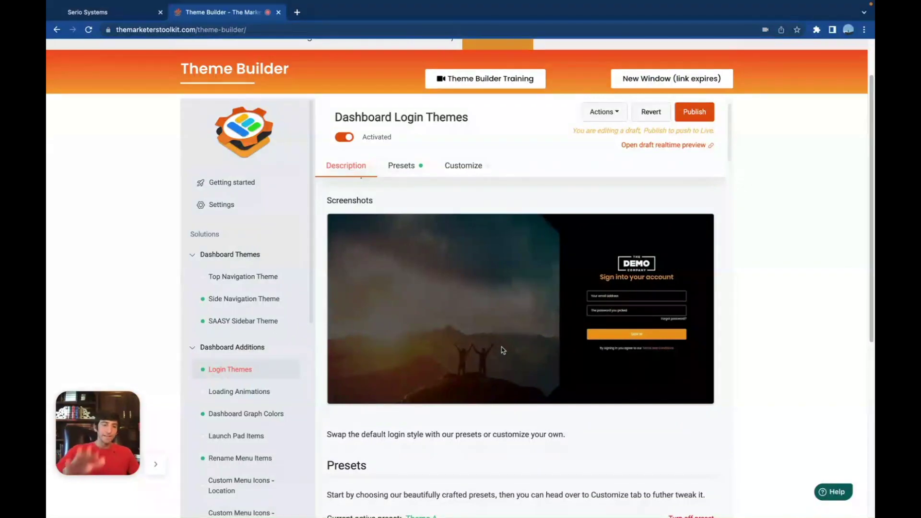
pyautogui.scroll(-7, 518, 331)
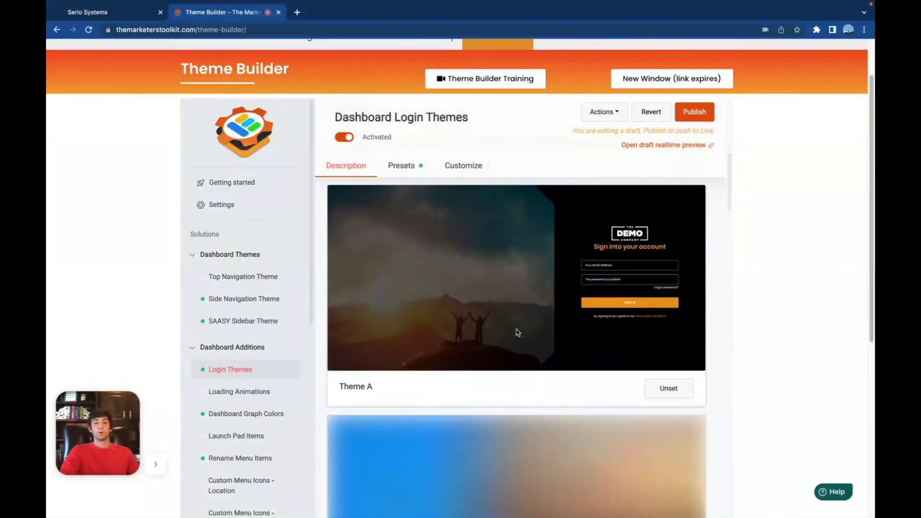
pyautogui.scroll(-4, 517, 333)
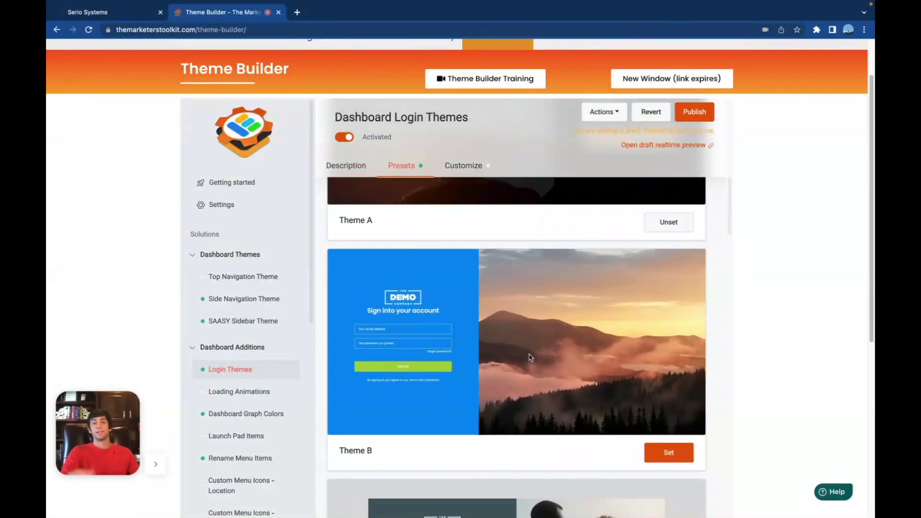
pyautogui.scroll(-8, 530, 357)
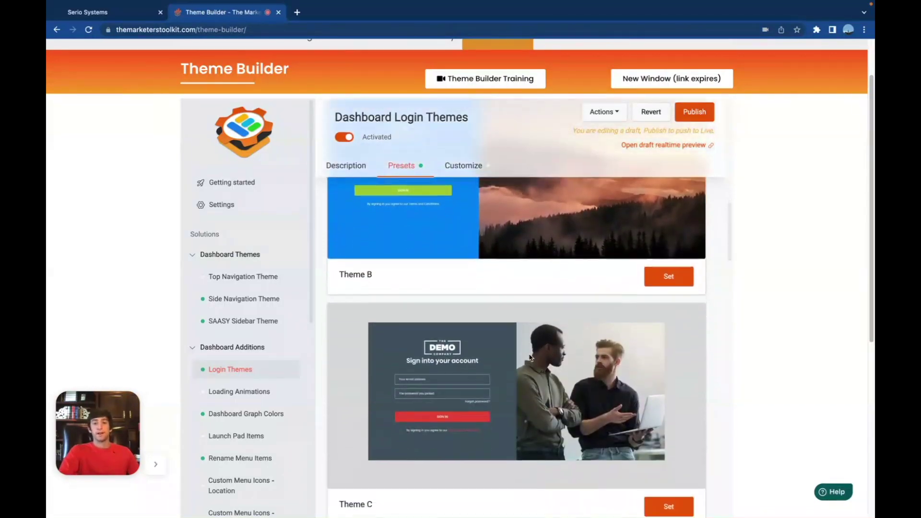
pyautogui.scroll(-7, 529, 358)
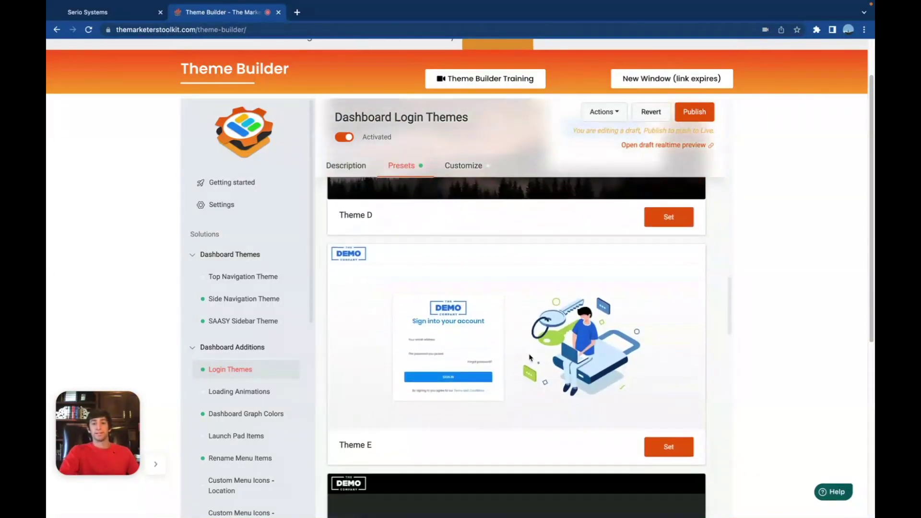
pyautogui.scroll(-4, 514, 359)
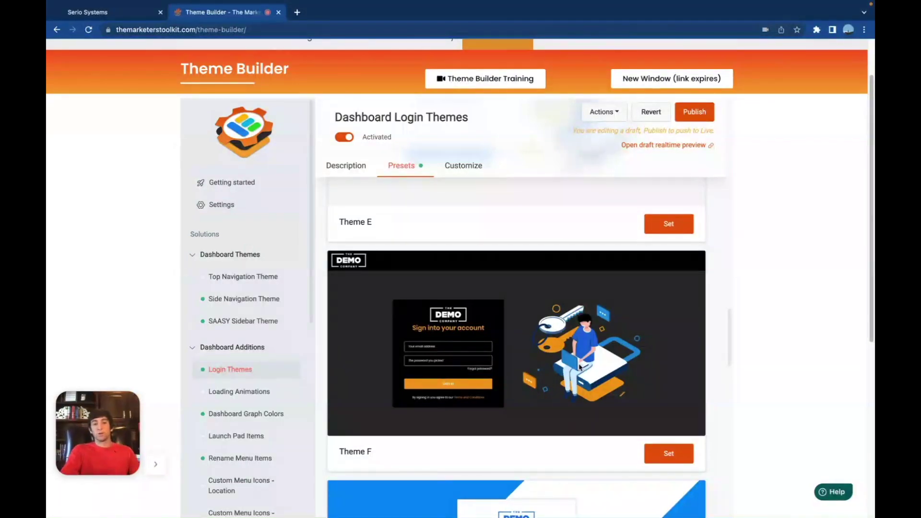
pyautogui.scroll(-2, 579, 358)
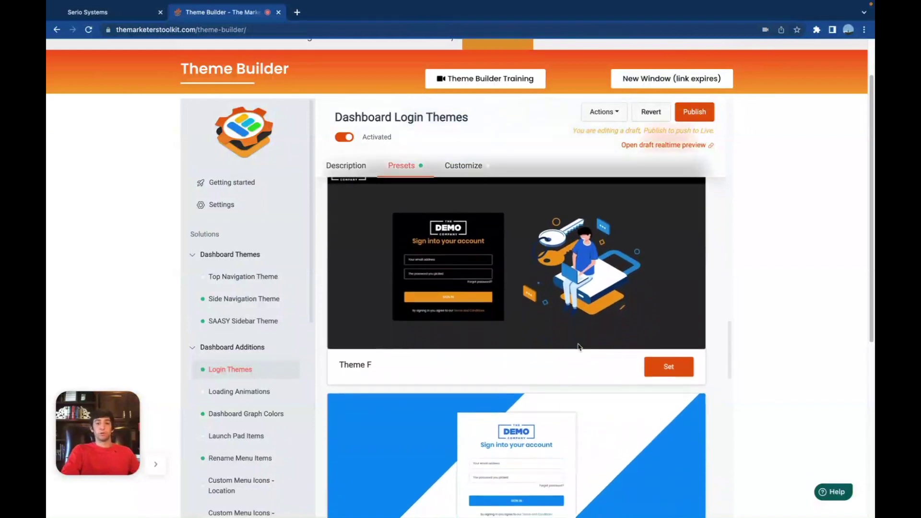
pyautogui.scroll(-2, 578, 345)
pyautogui.scroll(-5, 520, 439)
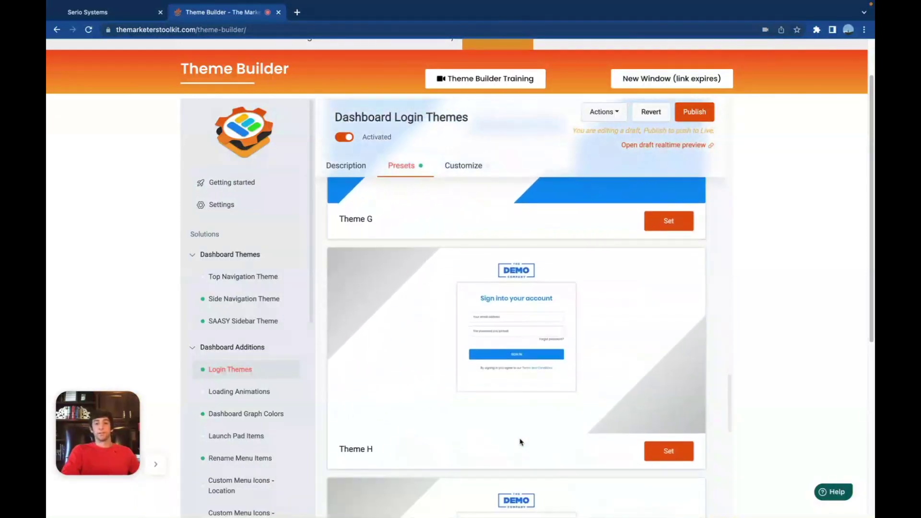
pyautogui.scroll(-10, 520, 442)
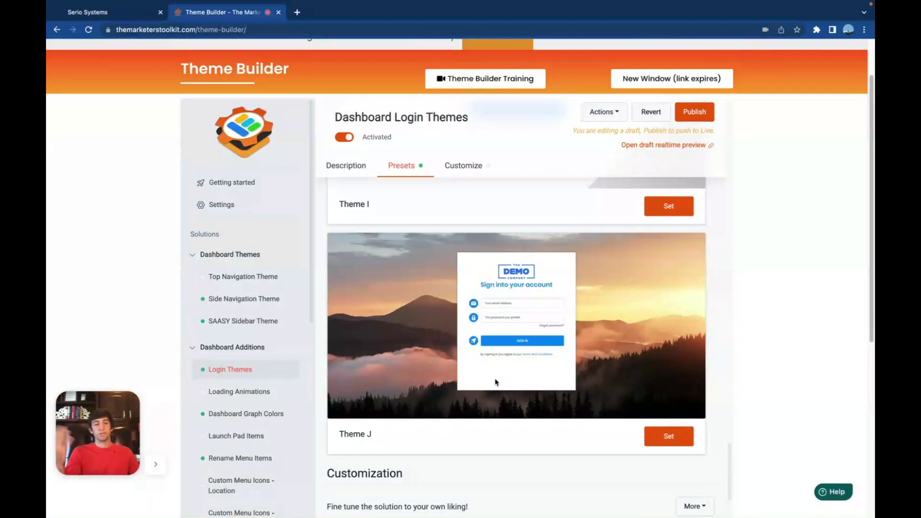
pyautogui.scroll(-1, 534, 342)
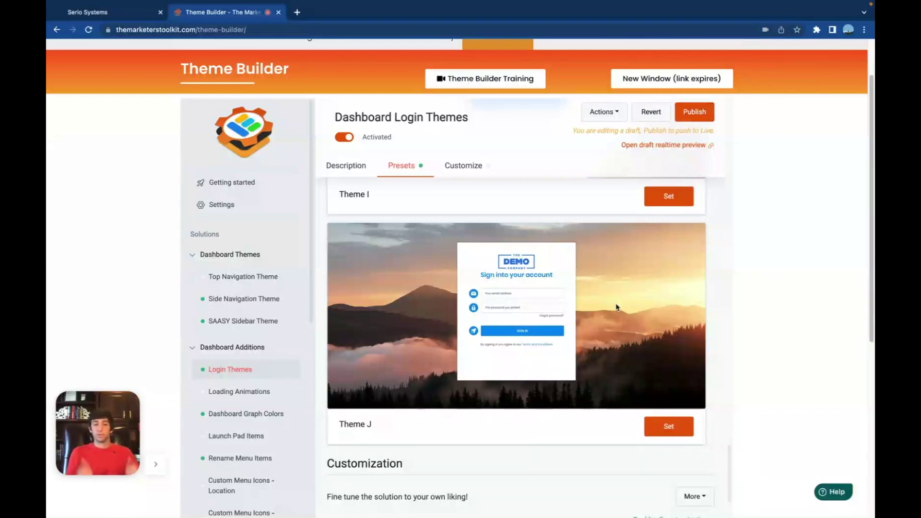
pyautogui.click(247, 391)
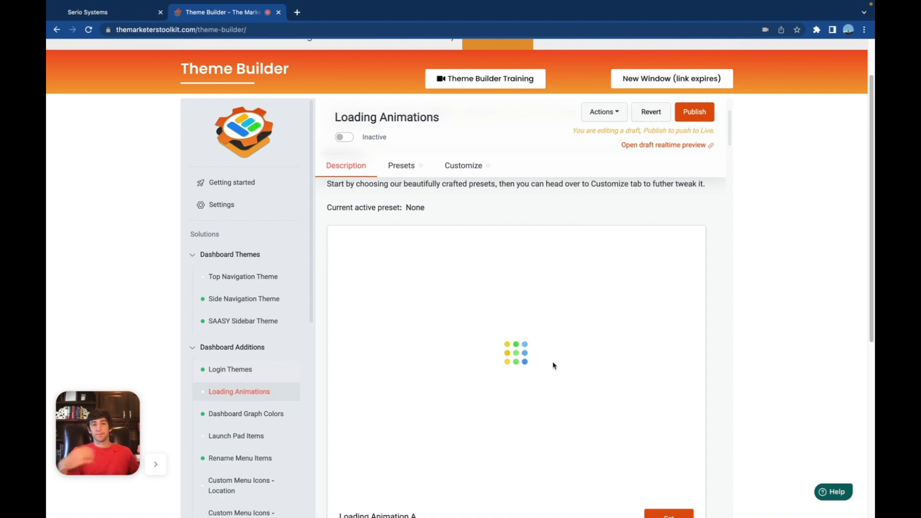
# - Scroll the Loading Animations presets past D through G down to Loading Animation H
pyautogui.scroll(-5, 523, 343)
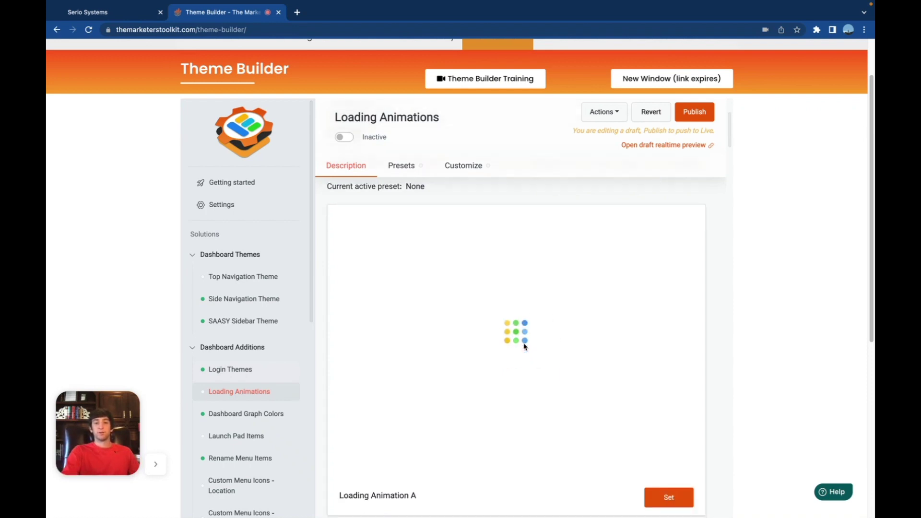
pyautogui.scroll(-6, 538, 376)
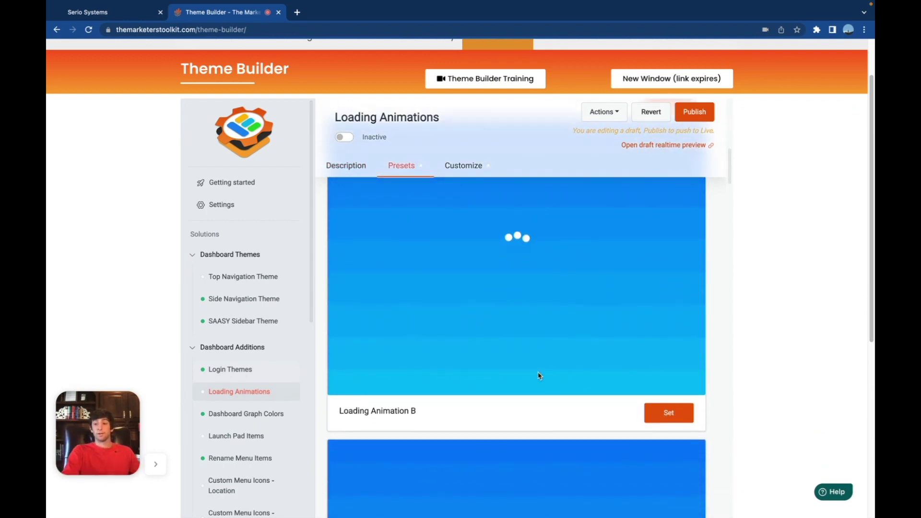
pyautogui.scroll(-9, 538, 376)
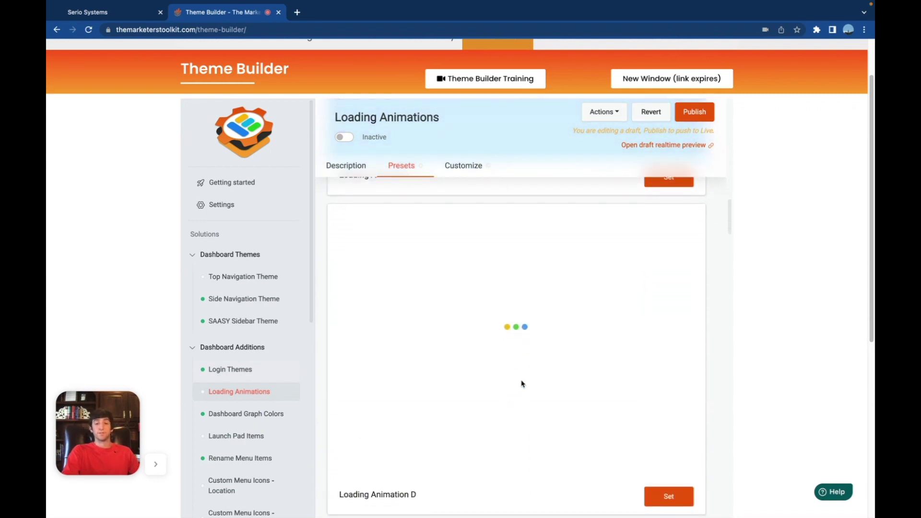
pyautogui.scroll(-4, 518, 383)
pyautogui.scroll(-9, 522, 384)
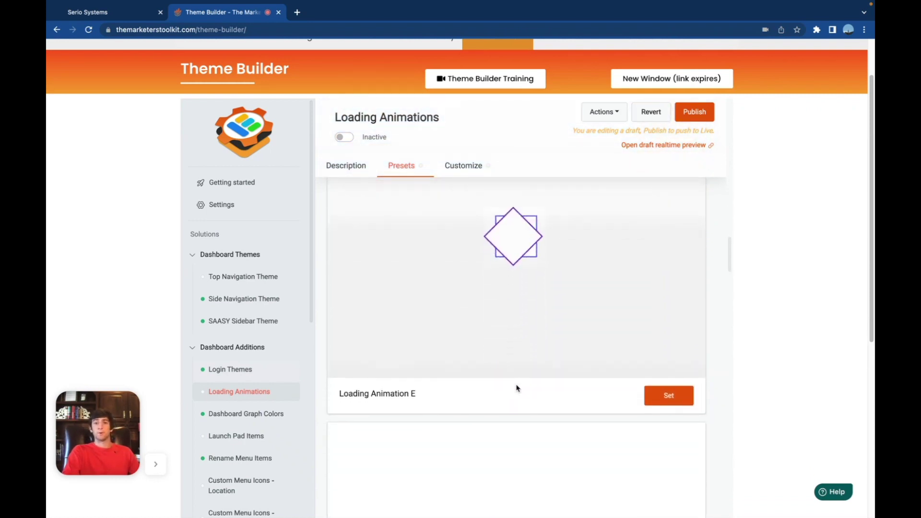
pyautogui.scroll(-8, 518, 360)
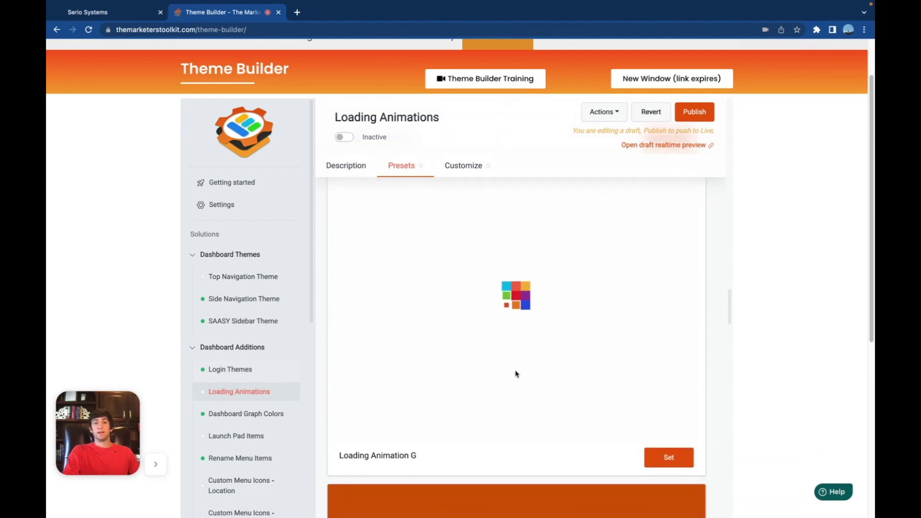
pyautogui.scroll(-6, 511, 348)
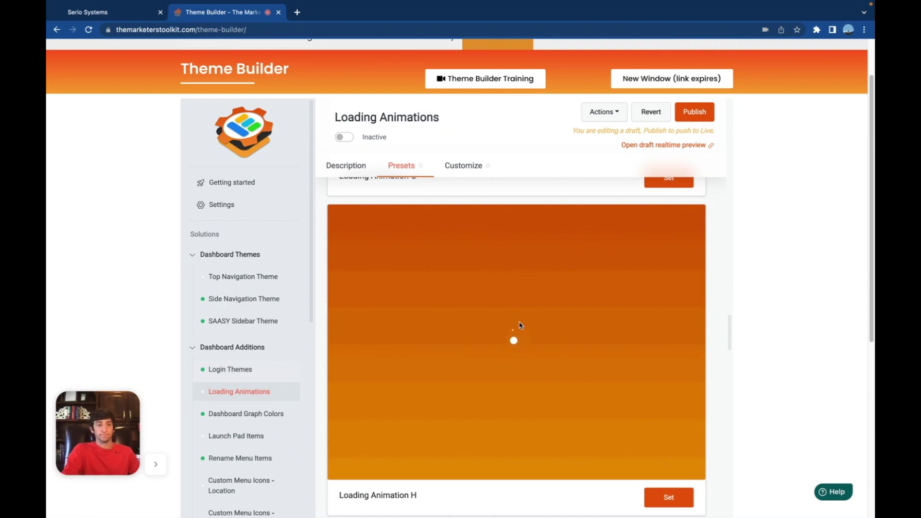
# - Open Dashboard Graph Colors and scroll its presets back up from Style H to Style B
pyautogui.click(261, 421)
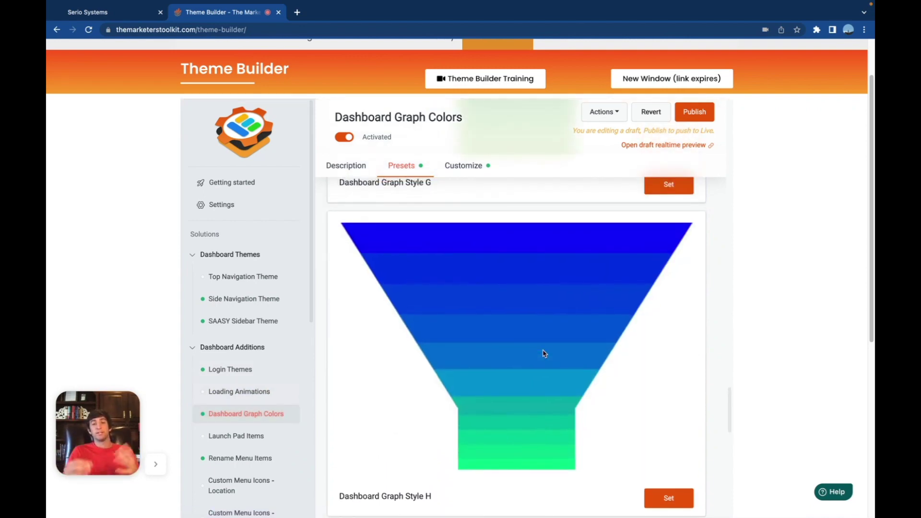
pyautogui.scroll(2, 526, 319)
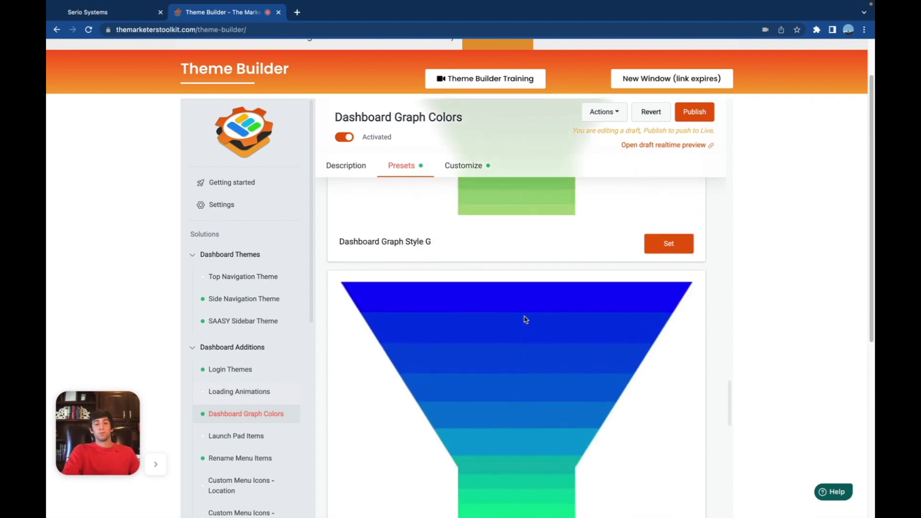
pyautogui.scroll(10, 525, 320)
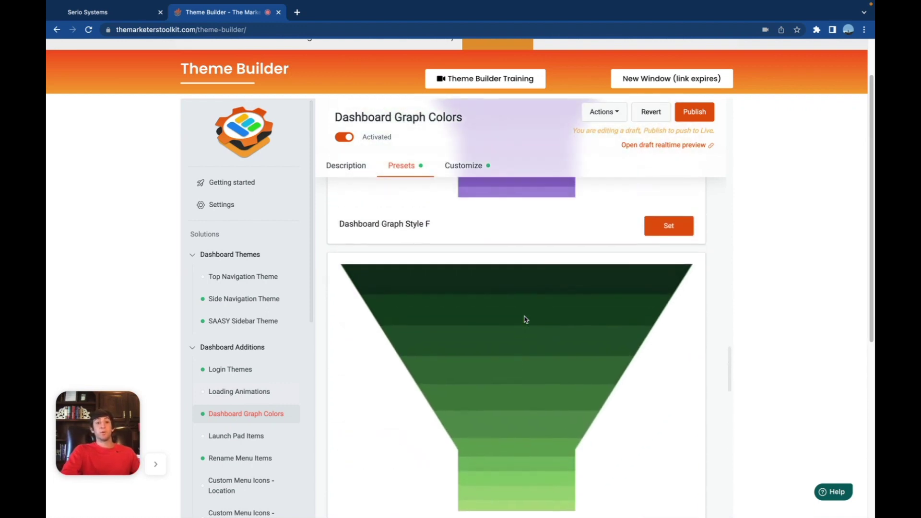
pyautogui.scroll(9, 526, 320)
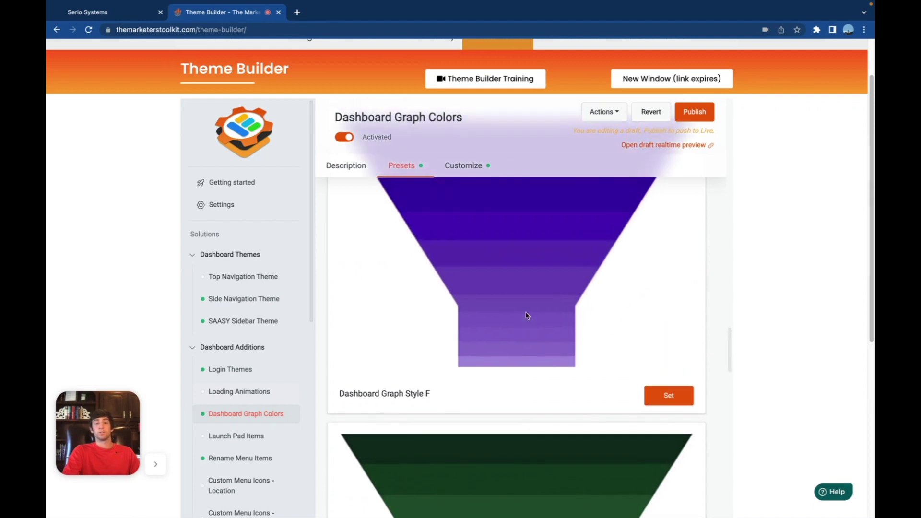
pyautogui.scroll(20, 527, 316)
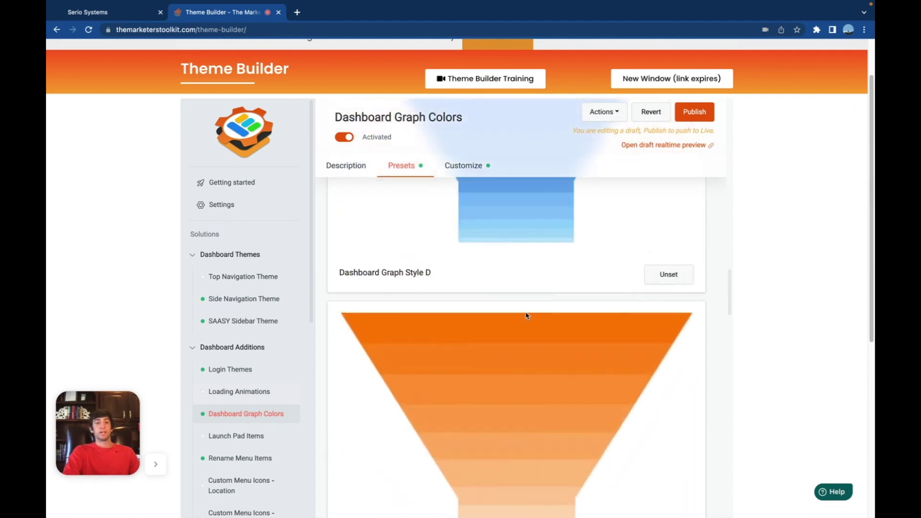
pyautogui.scroll(20, 527, 315)
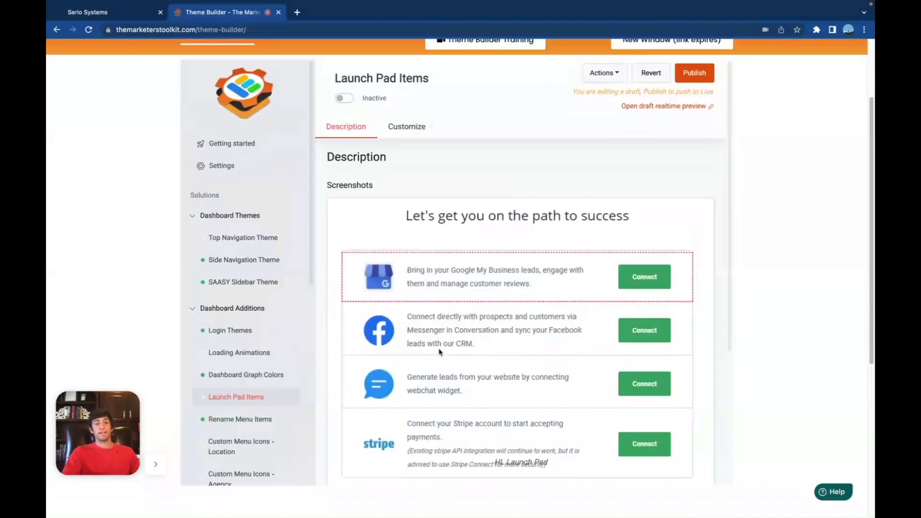
# - Scroll the Launch Pad Items description to the launch pad screenshot and Customization note
pyautogui.scroll(3, 494, 305)
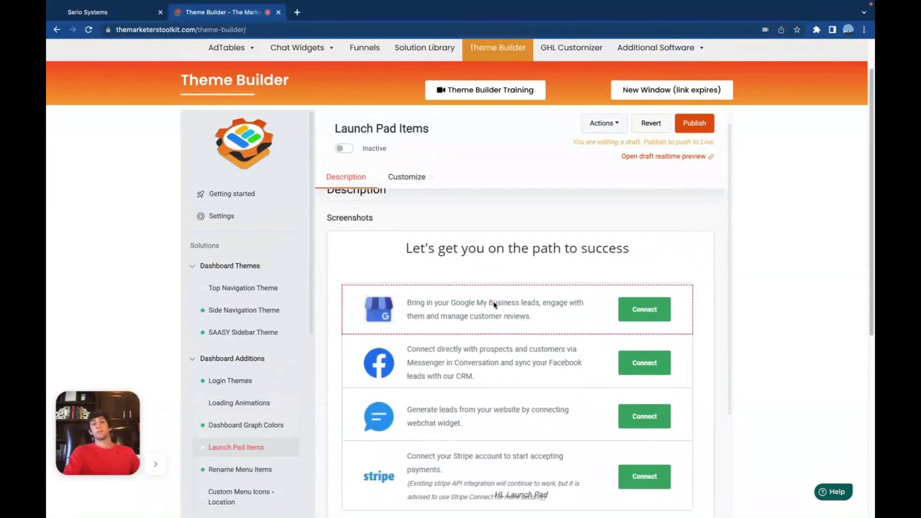
pyautogui.scroll(-4, 426, 384)
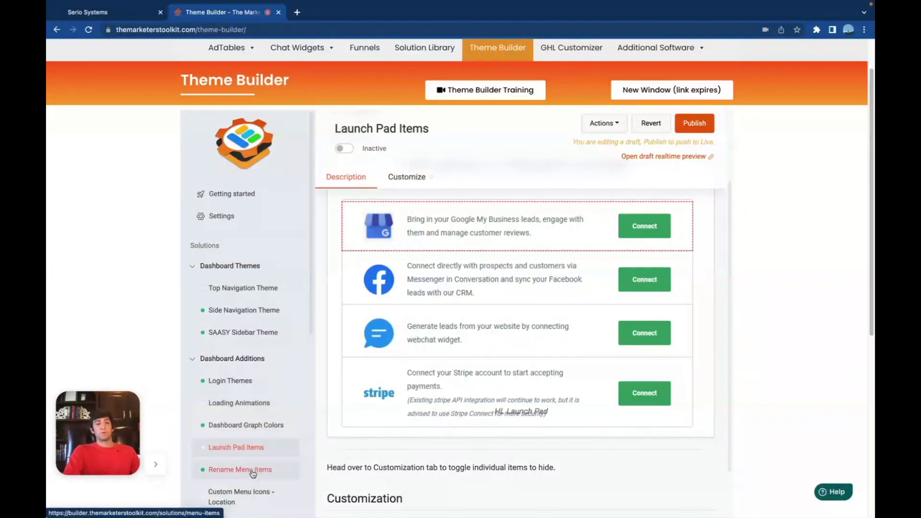
# - Open Rename & Hide Menu Items and scroll its menu toggles, where only Opportunities is on
pyautogui.click(267, 475)
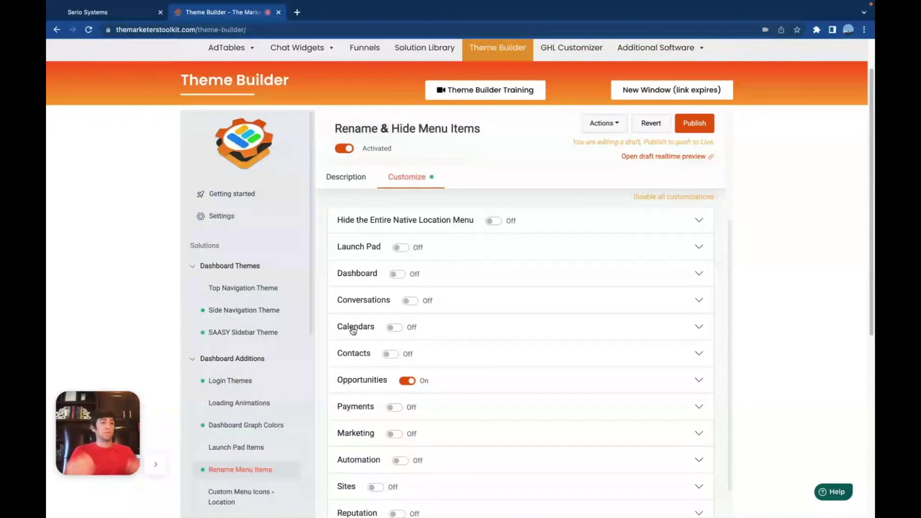
pyautogui.scroll(-1, 360, 408)
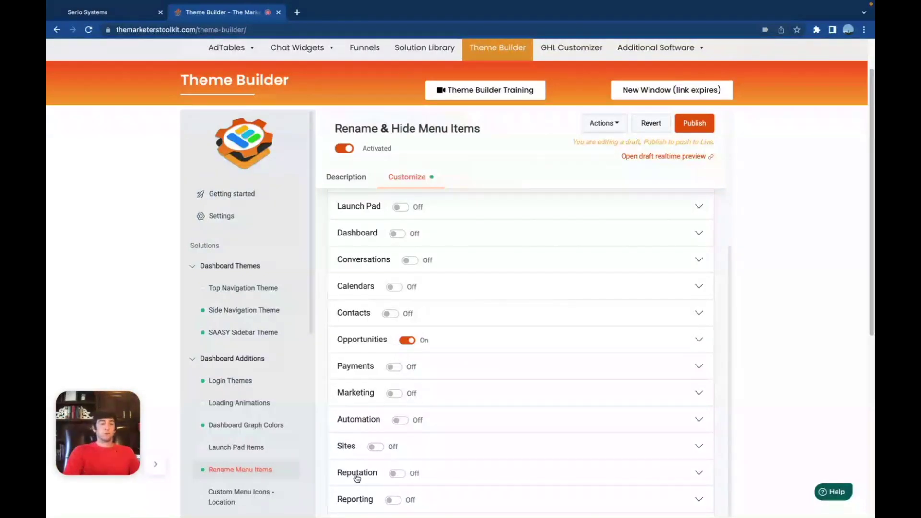
pyautogui.scroll(-1, 357, 477)
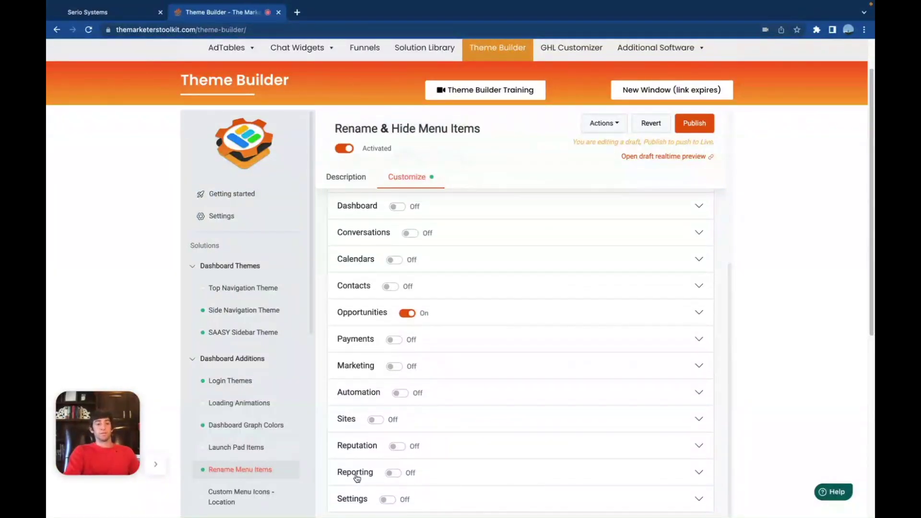
pyautogui.scroll(-3, 269, 456)
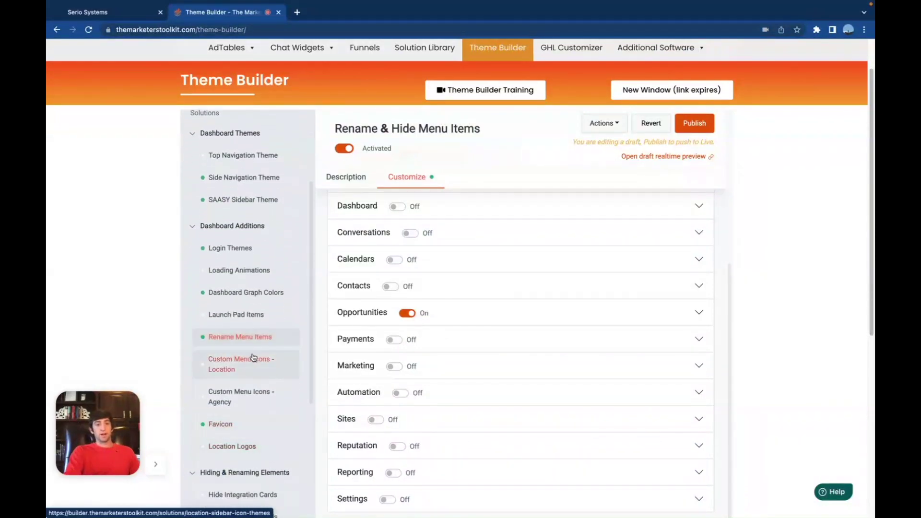
# - Review Location Sidebar Icon Themes Icon Sets A–D and customization, then open Hide Integration Cards
pyautogui.click(253, 368)
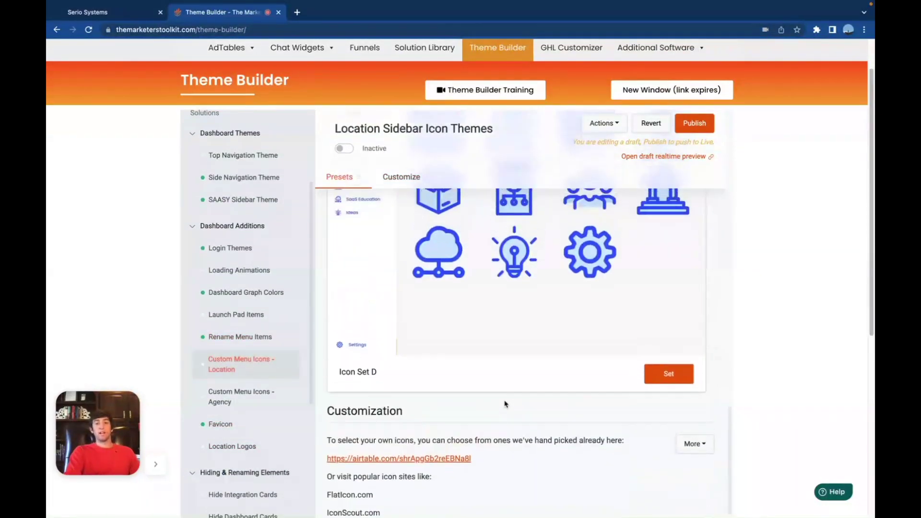
pyautogui.scroll(10, 505, 404)
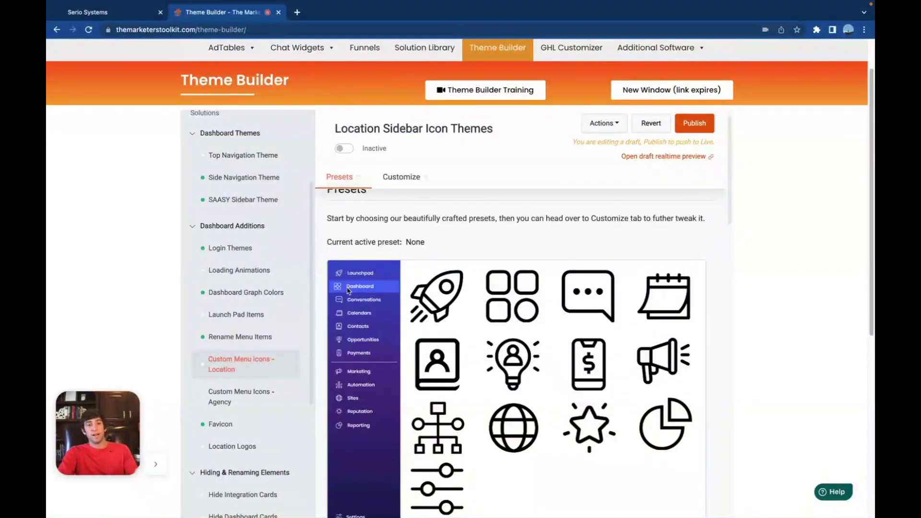
pyautogui.scroll(-3, 447, 381)
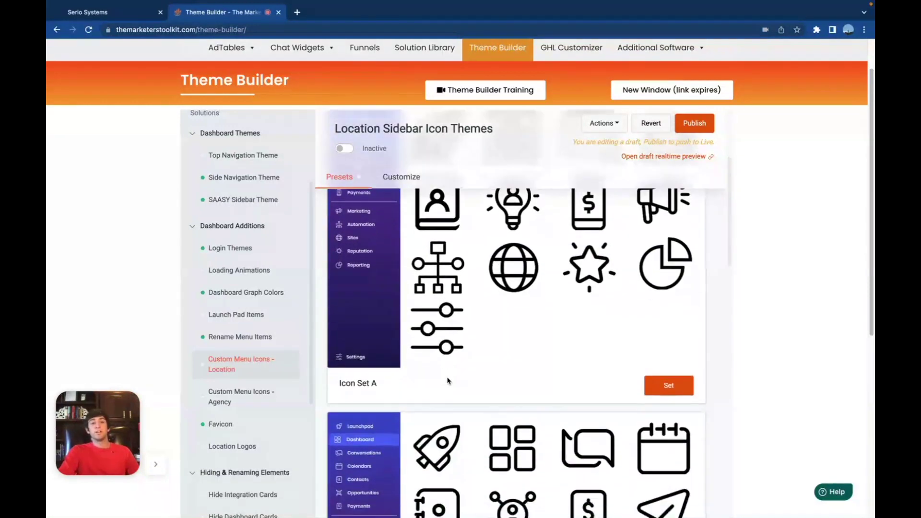
pyautogui.scroll(-2, 447, 381)
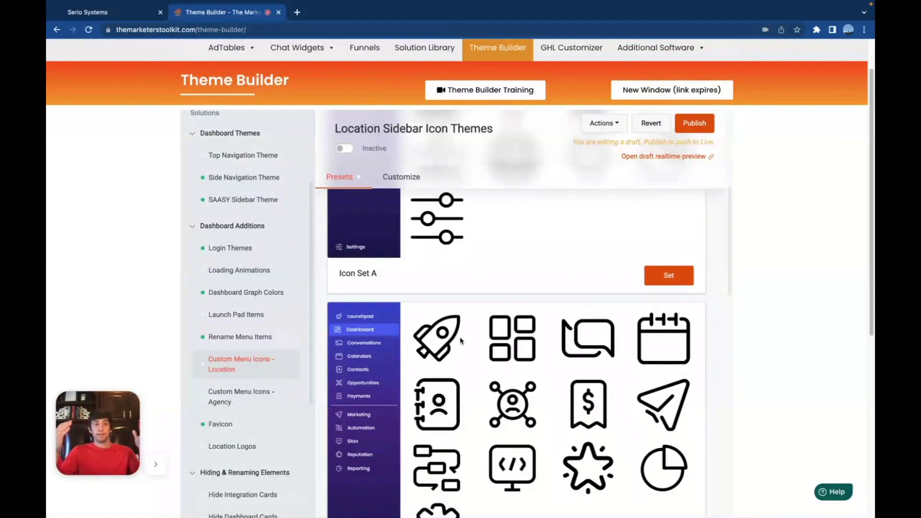
pyautogui.scroll(-6, 461, 340)
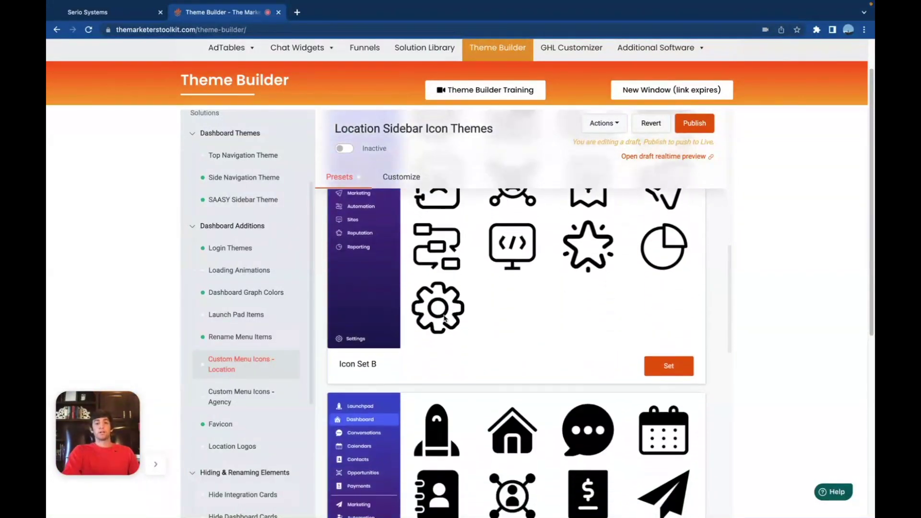
pyautogui.scroll(-6, 435, 367)
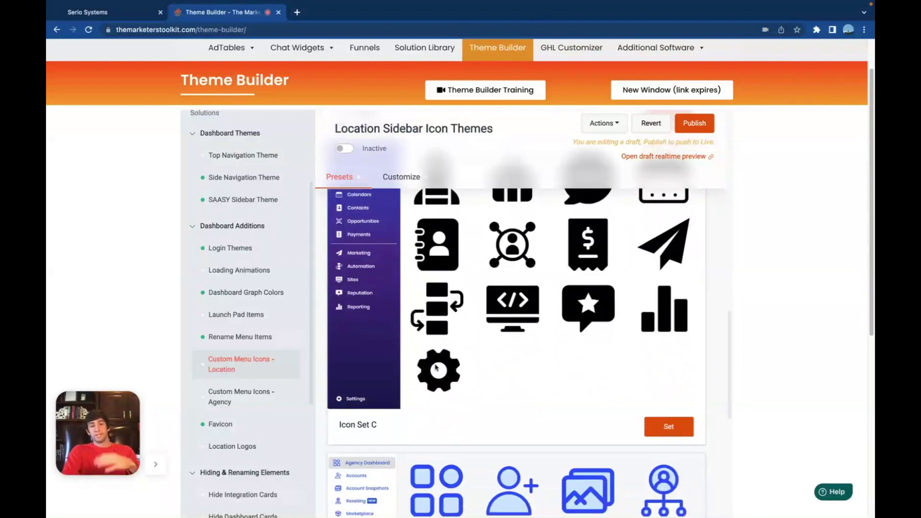
pyautogui.scroll(-7, 435, 367)
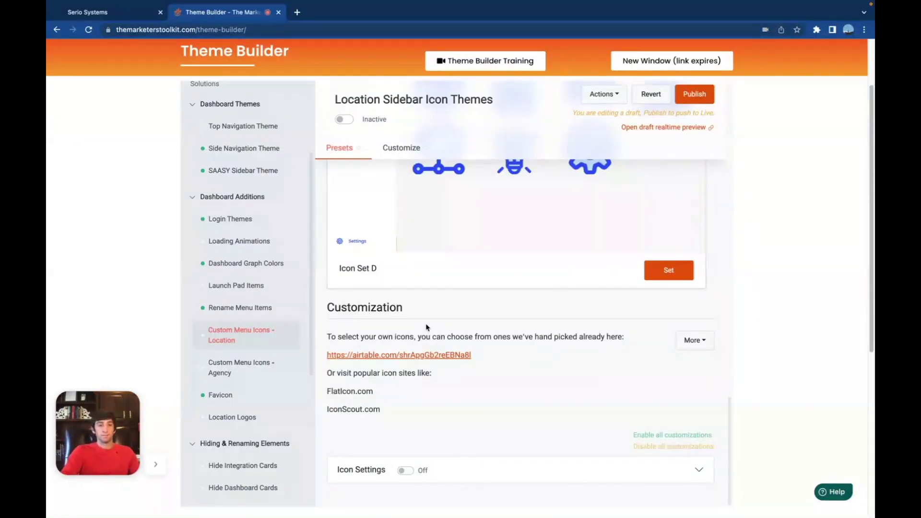
pyautogui.click(243, 465)
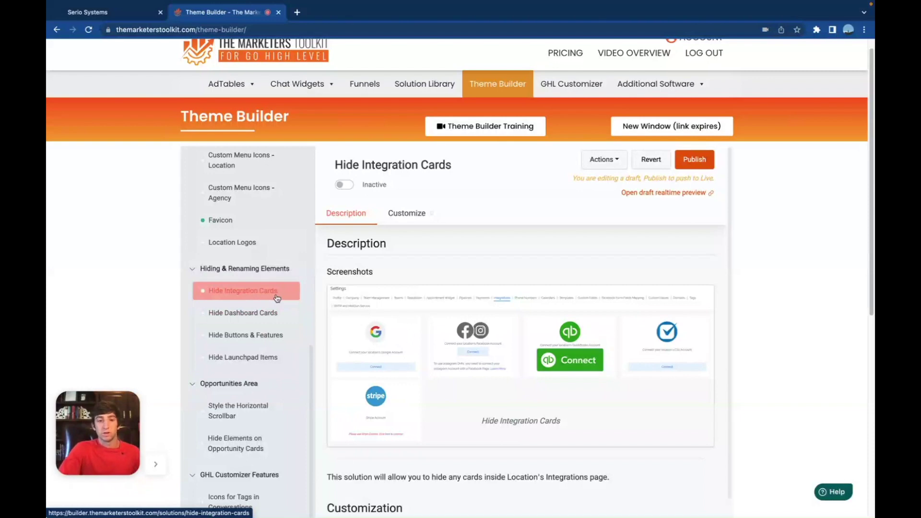
# - Open Hide Dashboard Cards, then Hide Buttons & Features and scroll its switched-off toggles
pyautogui.click(290, 314)
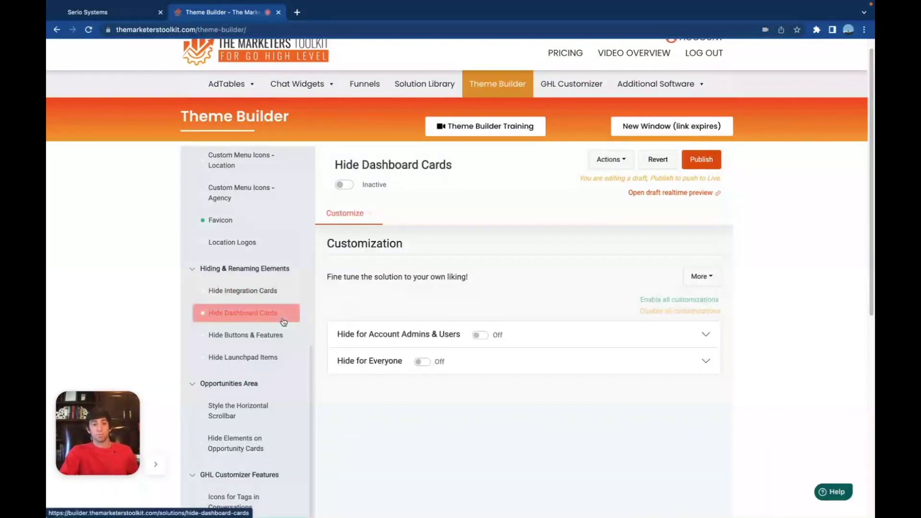
pyautogui.click(267, 335)
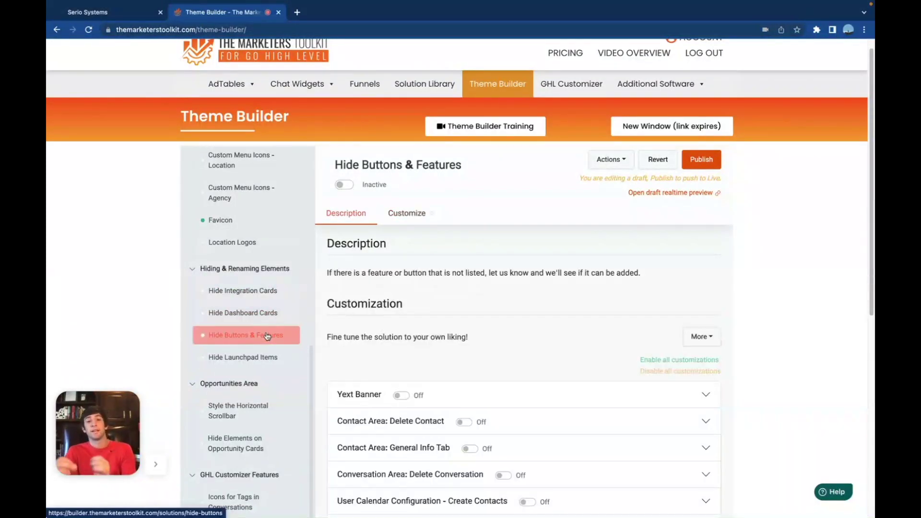
pyautogui.scroll(-1, 407, 401)
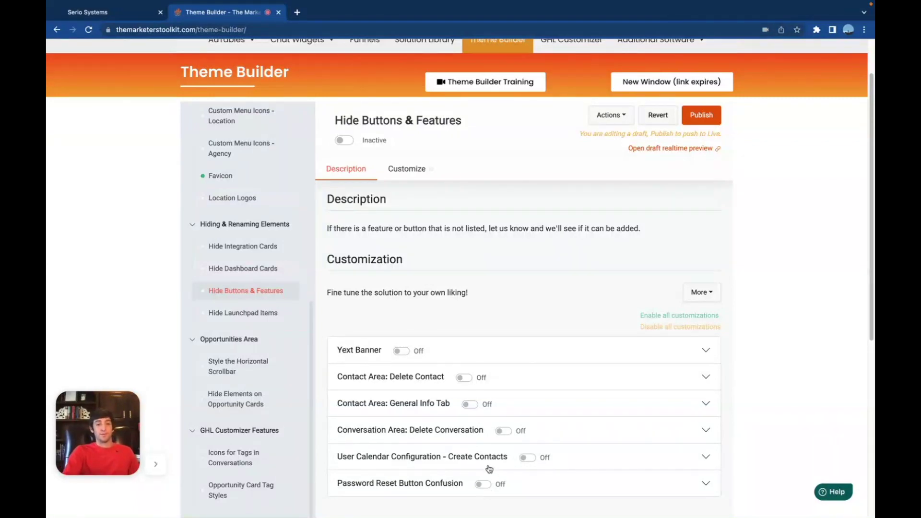
# - View the Hide Launchpad Items and Style the Horizontal Scrollbar solutions in the Theme Builder
pyautogui.click(240, 313)
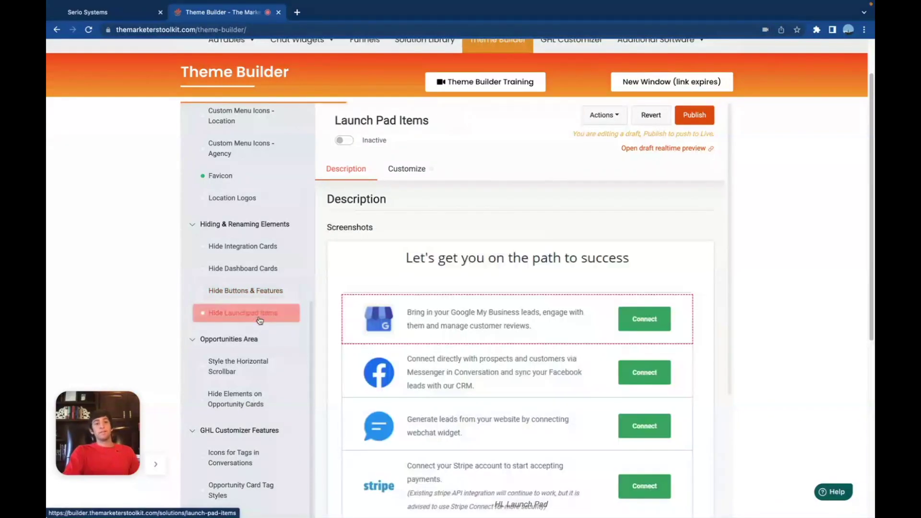
pyautogui.scroll(-1, 424, 302)
pyautogui.scroll(-2, 424, 302)
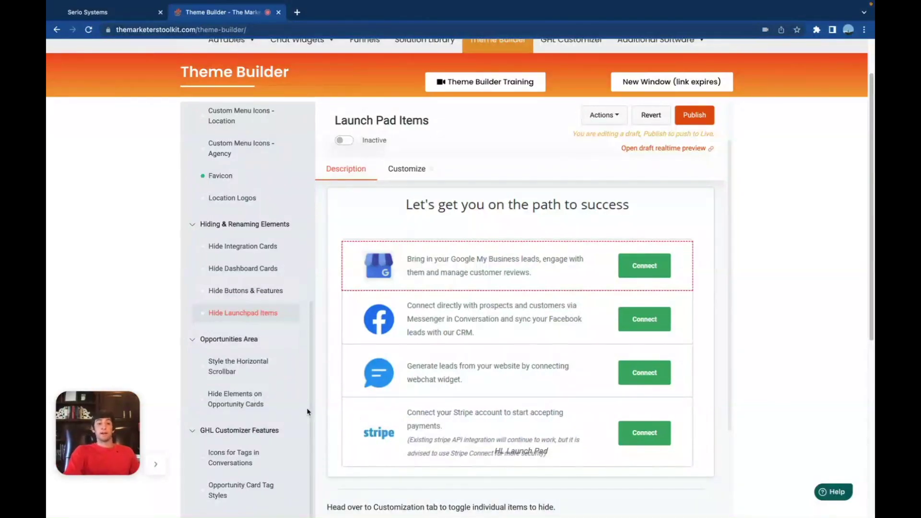
pyautogui.click(265, 317)
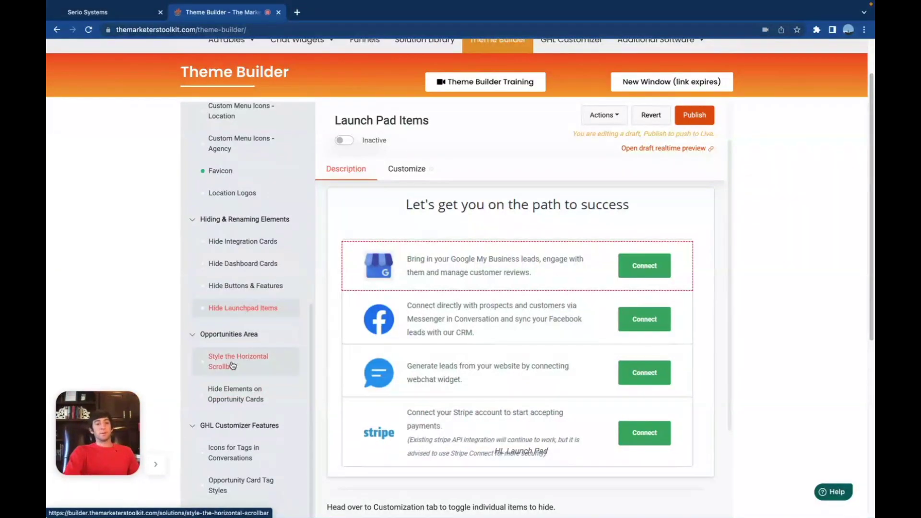
pyautogui.click(252, 367)
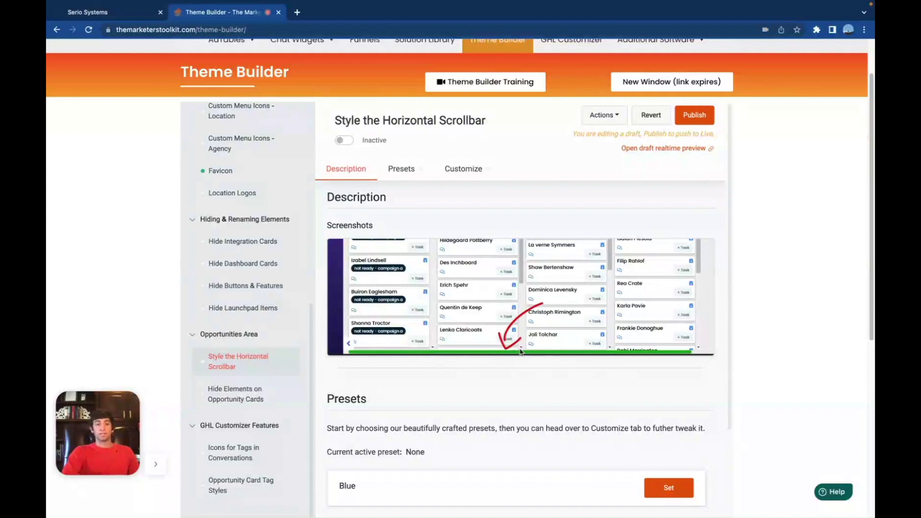
# - Step through Hide Elements on Opportunity Cards, Icons for Tags in Conversations and Opportunity Card Tag Styles
pyautogui.click(235, 393)
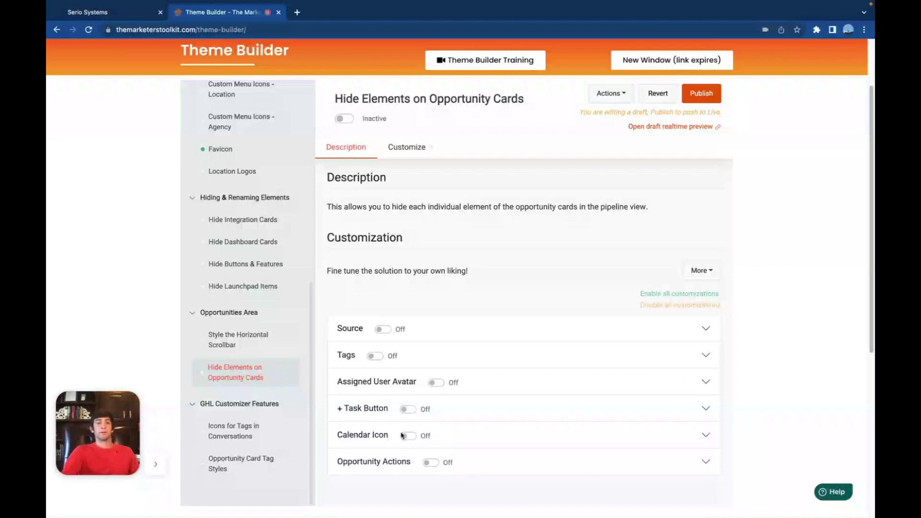
pyautogui.click(234, 430)
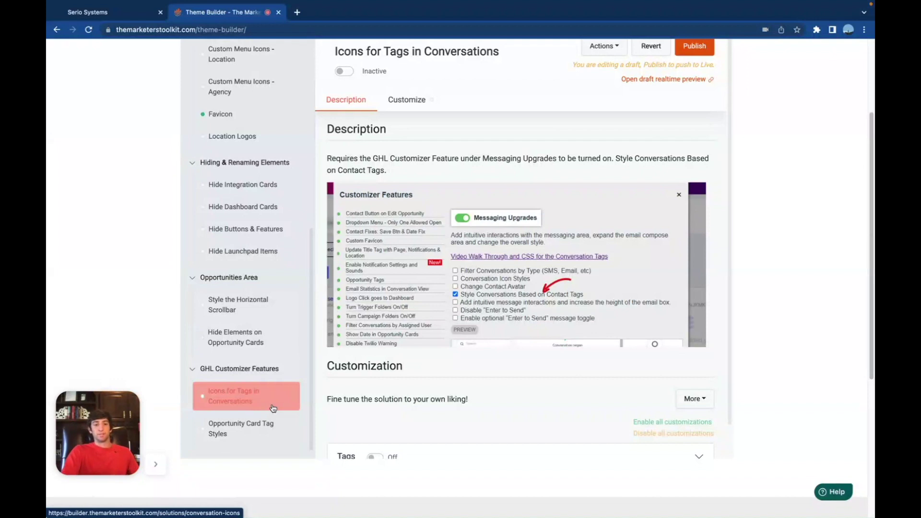
pyautogui.click(250, 428)
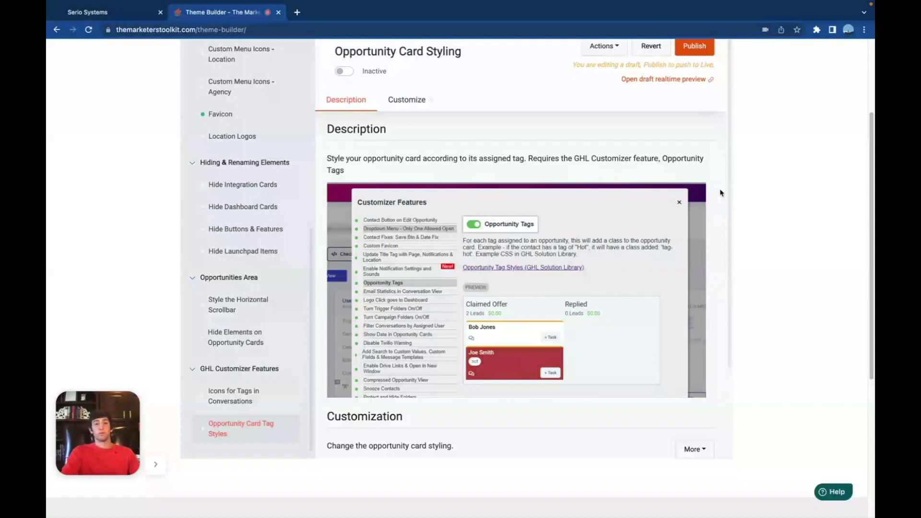
# - Scroll to the top and reveal the AdTables categories, then the Chat Widgets dropdown
pyautogui.scroll(3, 404, 146)
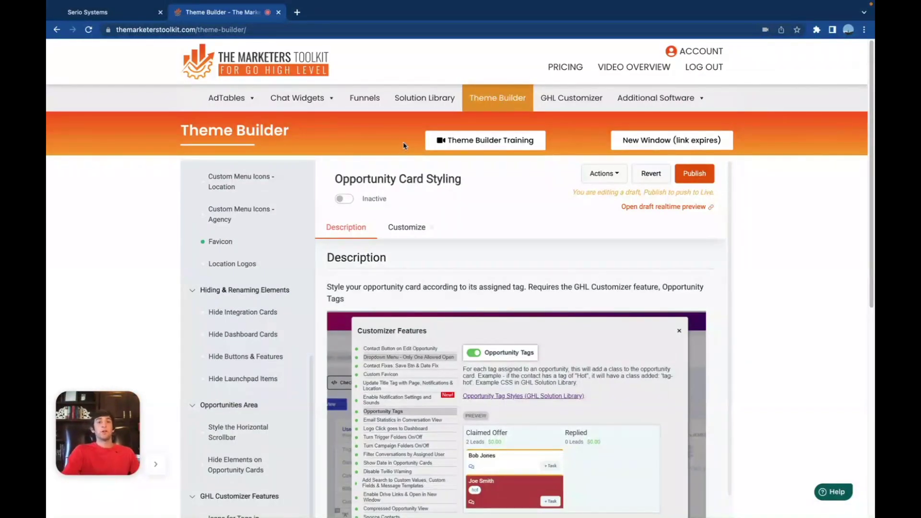
pyautogui.moveTo(236, 99)
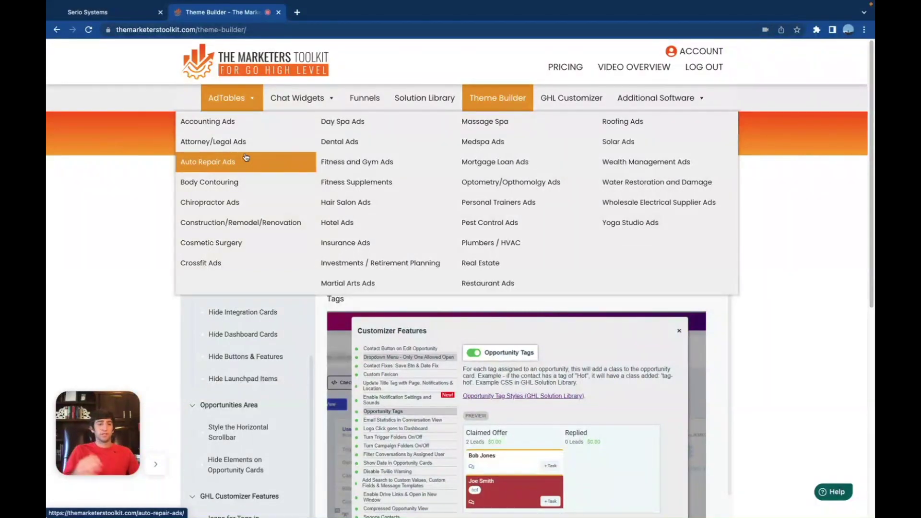
pyautogui.moveTo(301, 106)
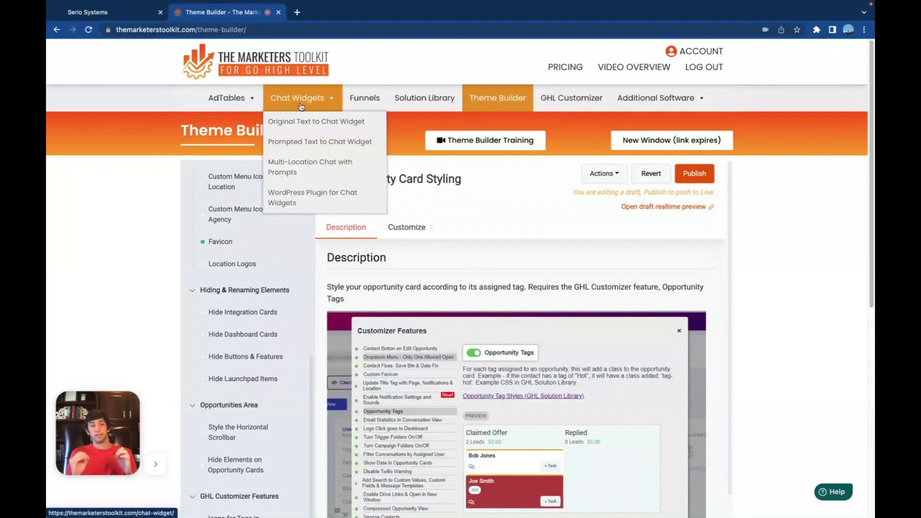
# - Go to the Text to Chat Website Widget page and scroll through its settings and preview
pyautogui.click(301, 106)
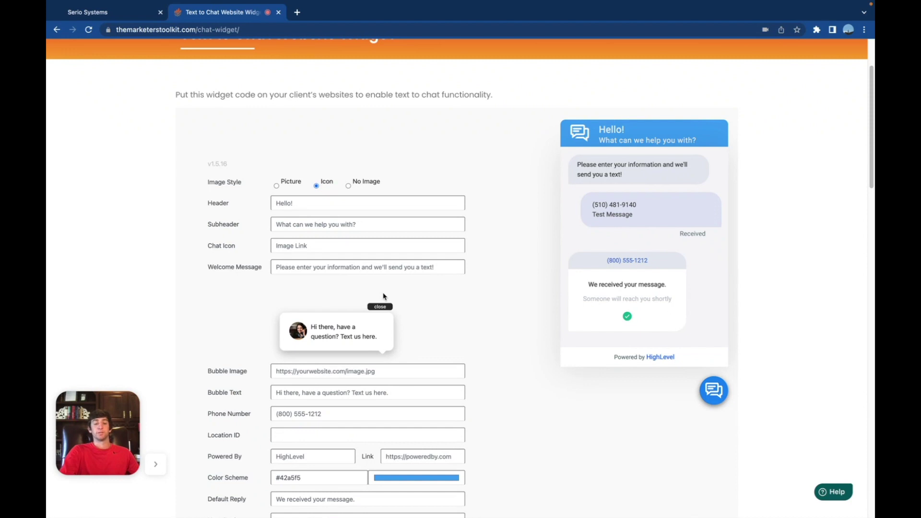
pyautogui.scroll(-1, 401, 318)
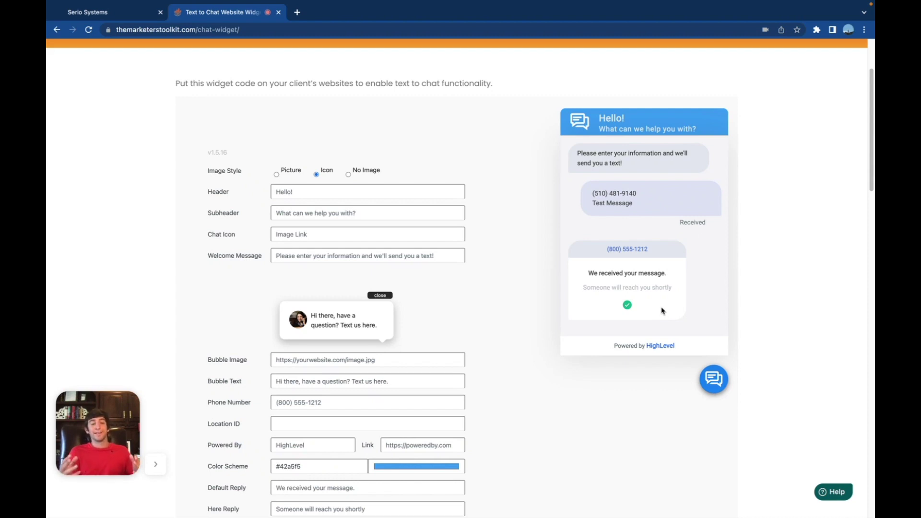
pyautogui.scroll(3, 661, 311)
pyautogui.moveTo(302, 98)
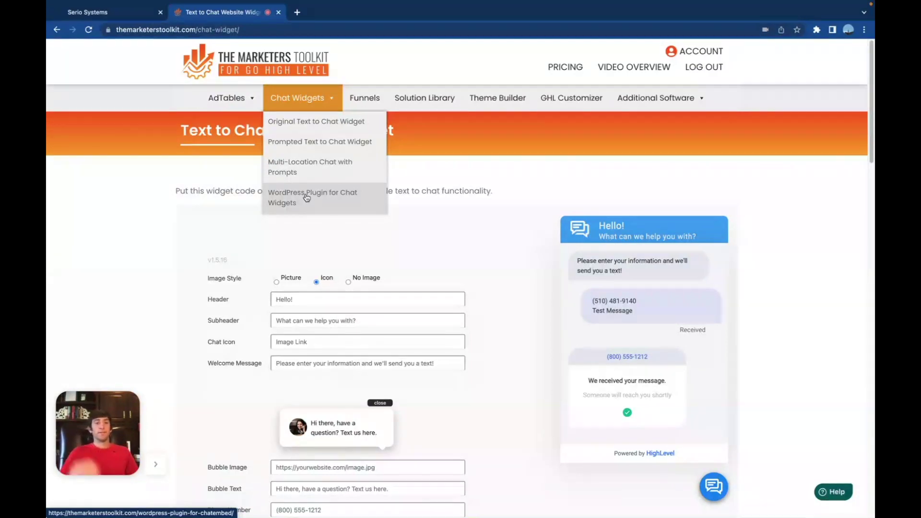
# - Go to the Websites & Funnel Templates page and scroll through its templates
pyautogui.click(364, 101)
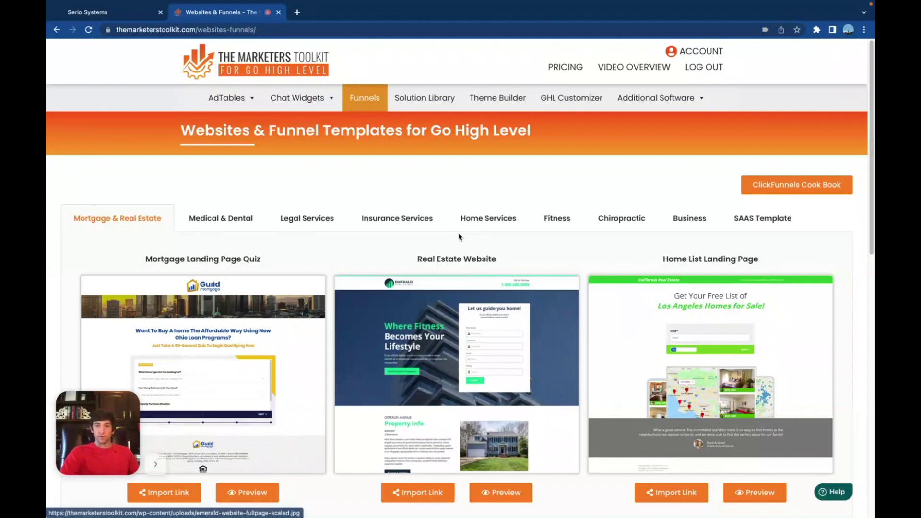
pyautogui.scroll(-1, 458, 237)
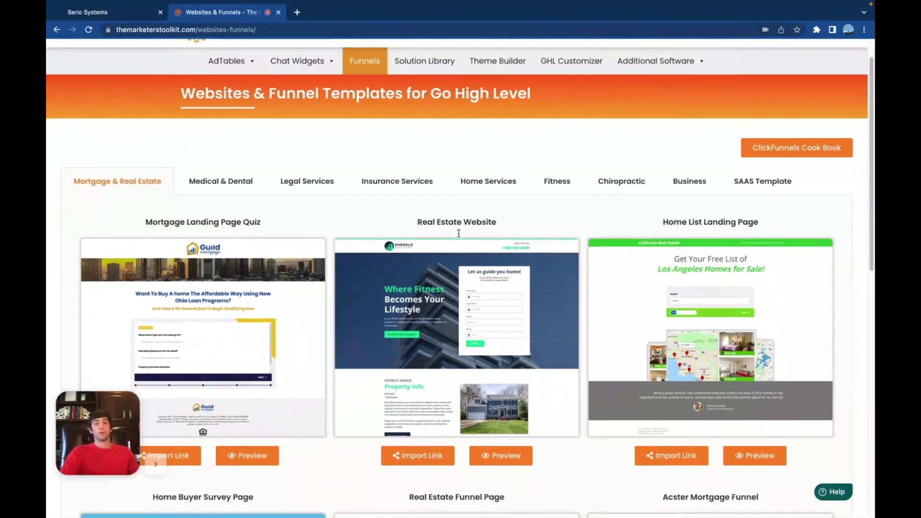
pyautogui.scroll(-2, 459, 237)
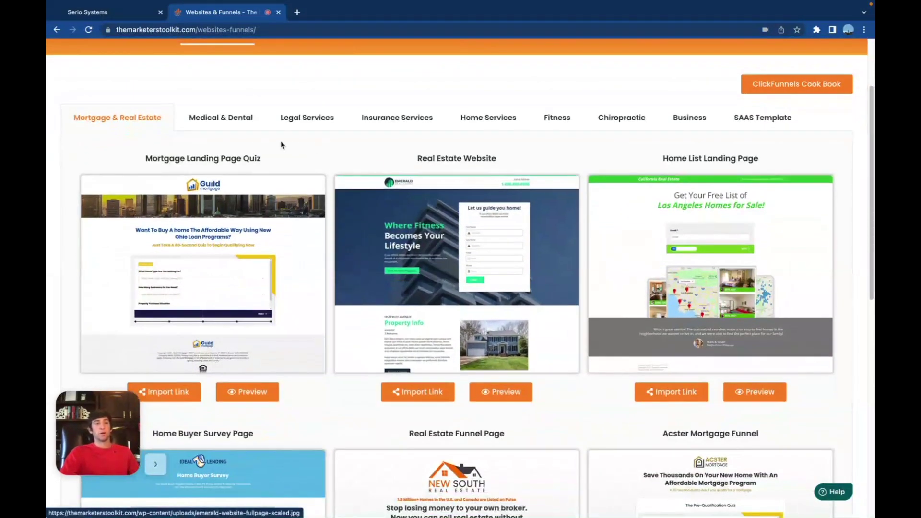
pyautogui.scroll(-2, 460, 236)
pyautogui.scroll(2, 422, 225)
pyautogui.scroll(-2, 384, 212)
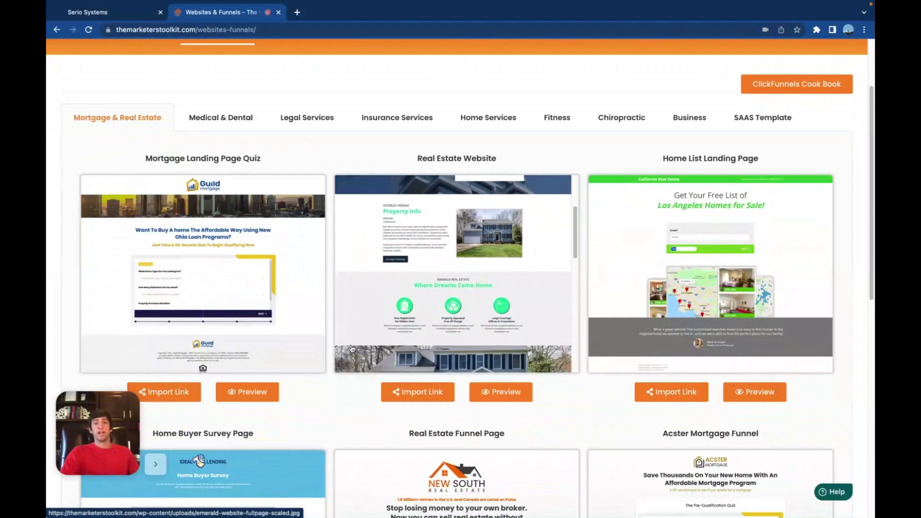
pyautogui.scroll(-1, 379, 345)
pyautogui.scroll(-1, 380, 366)
pyautogui.scroll(-3, 379, 366)
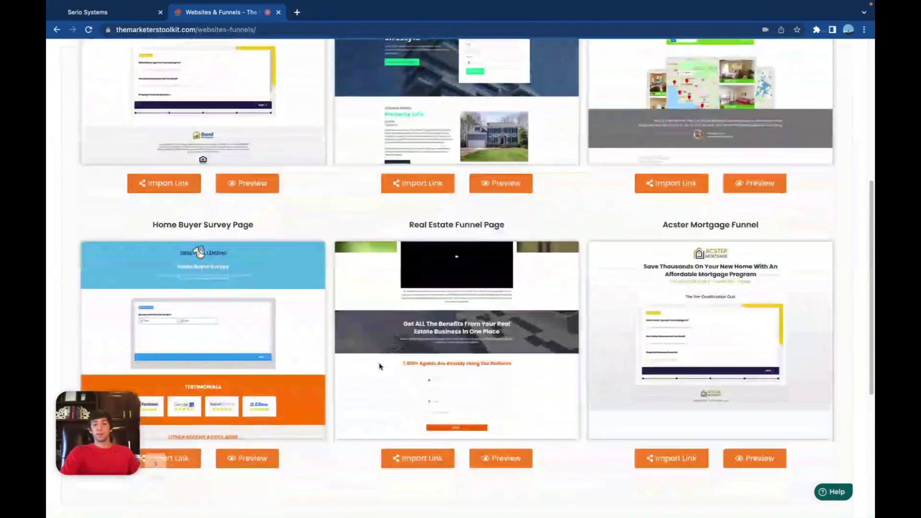
pyautogui.scroll(1, 471, 276)
pyautogui.scroll(-1, 698, 323)
pyautogui.scroll(4, 698, 323)
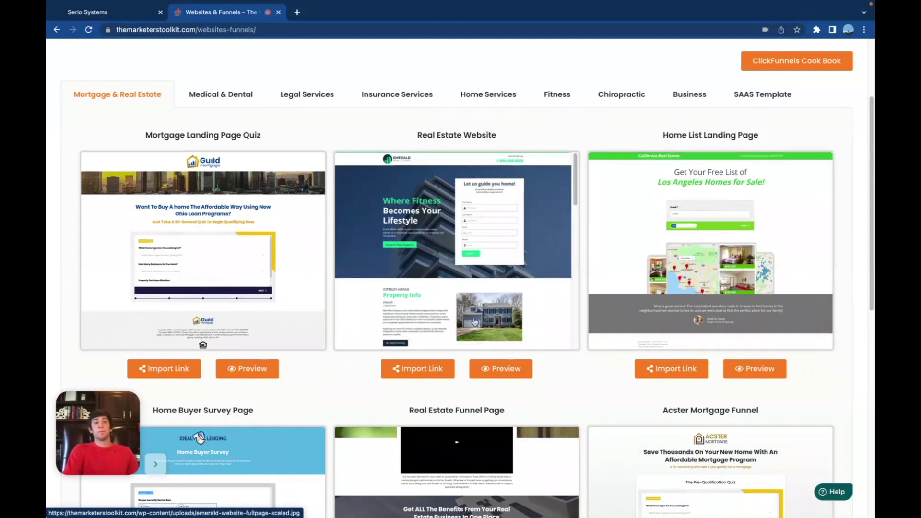
# - Browse the Medical & Dental, Legal, Insurance, Home Services and Fitness template categories
pyautogui.click(202, 98)
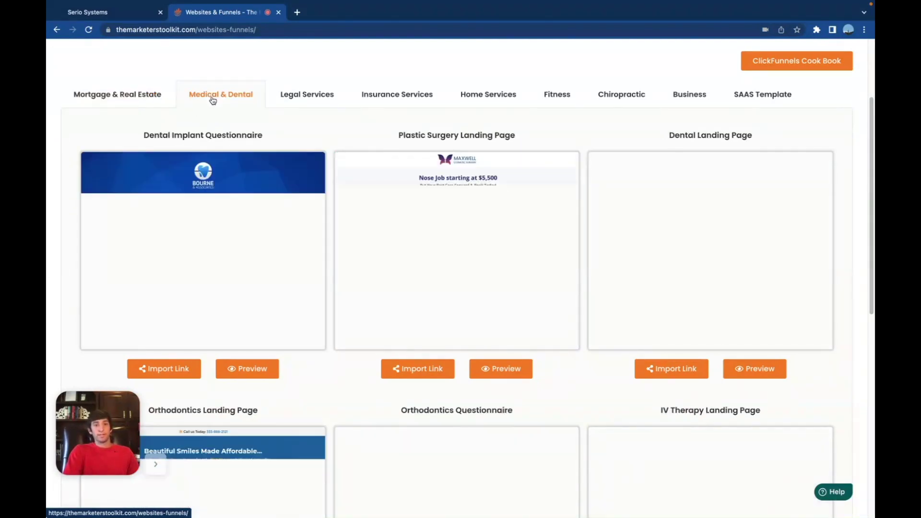
pyautogui.click(307, 96)
pyautogui.click(392, 97)
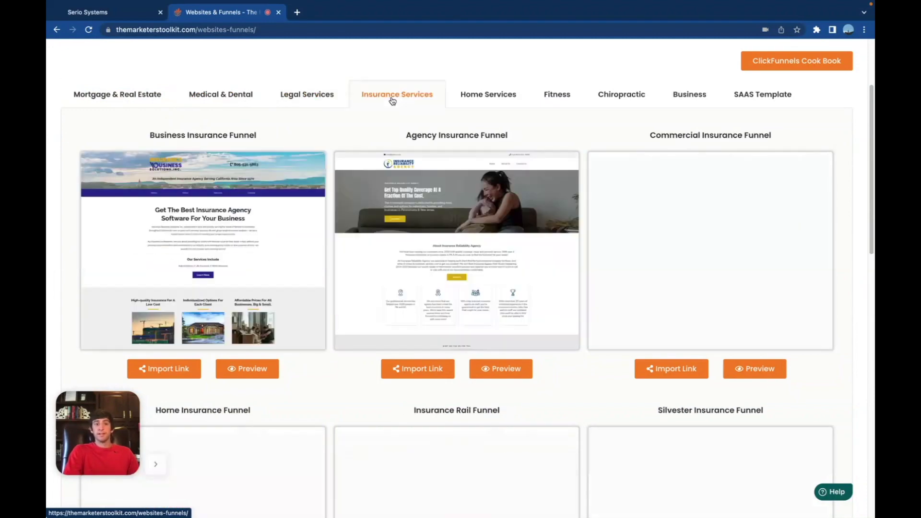
pyautogui.click(485, 96)
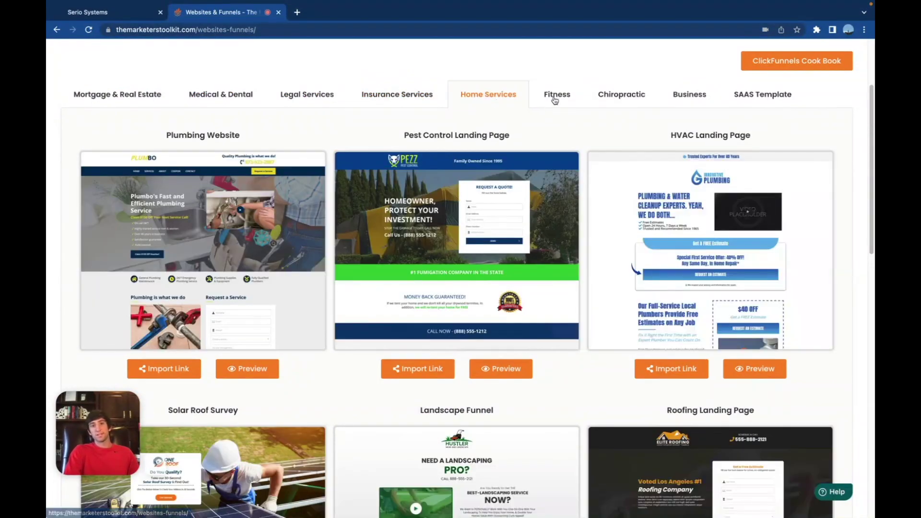
pyautogui.click(556, 98)
# - Scroll the Fitness templates, then view the Chiropractic and Business categories
pyautogui.scroll(-9, 503, 371)
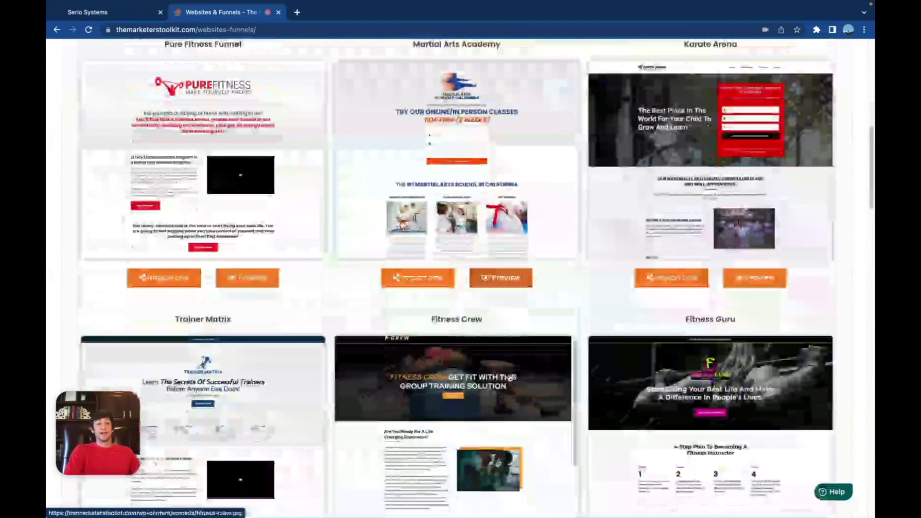
pyautogui.scroll(-5, 527, 383)
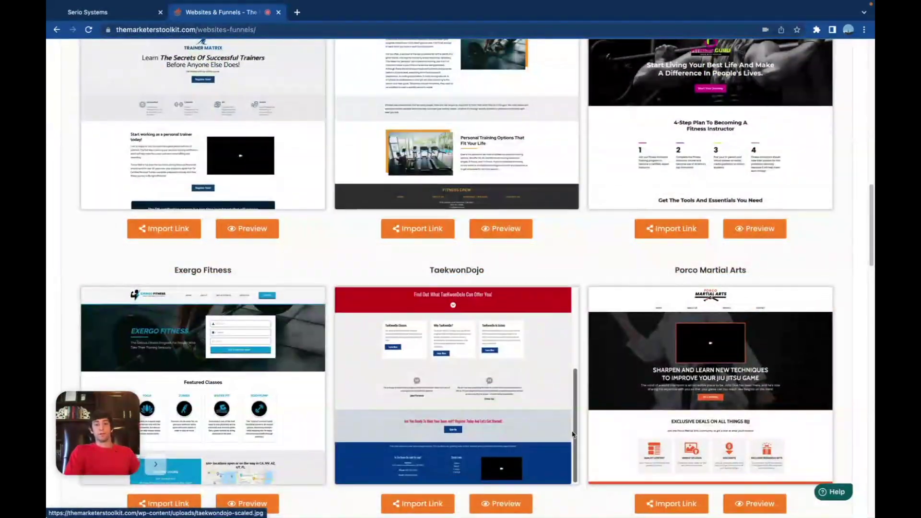
pyautogui.scroll(-4, 572, 434)
pyautogui.scroll(11, 572, 434)
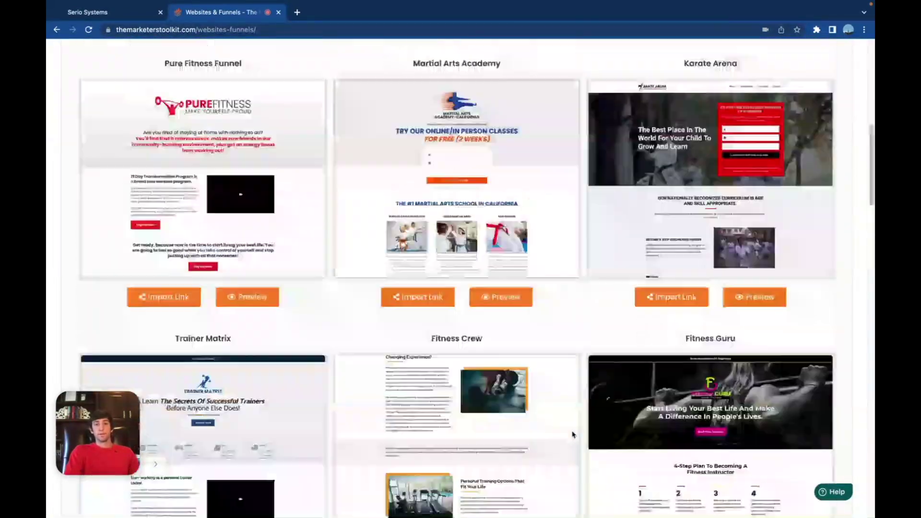
pyautogui.scroll(5, 572, 434)
pyautogui.click(628, 219)
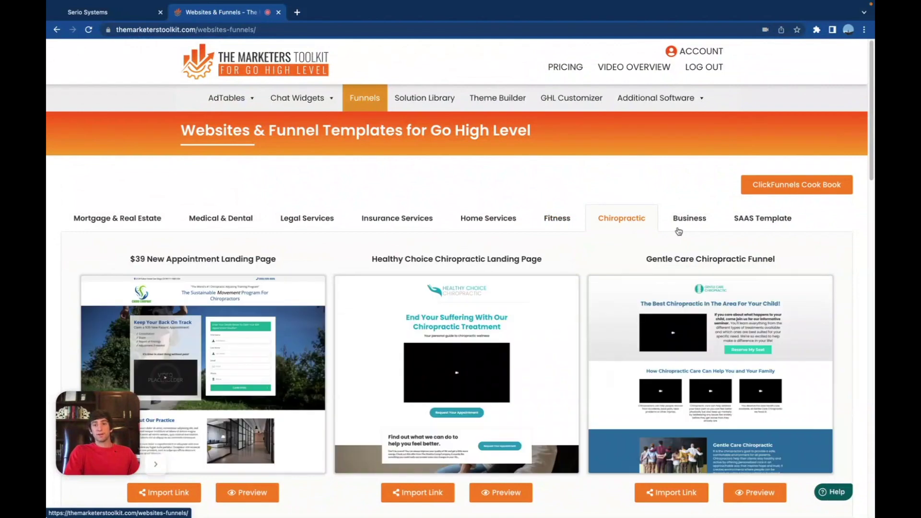
pyautogui.click(681, 226)
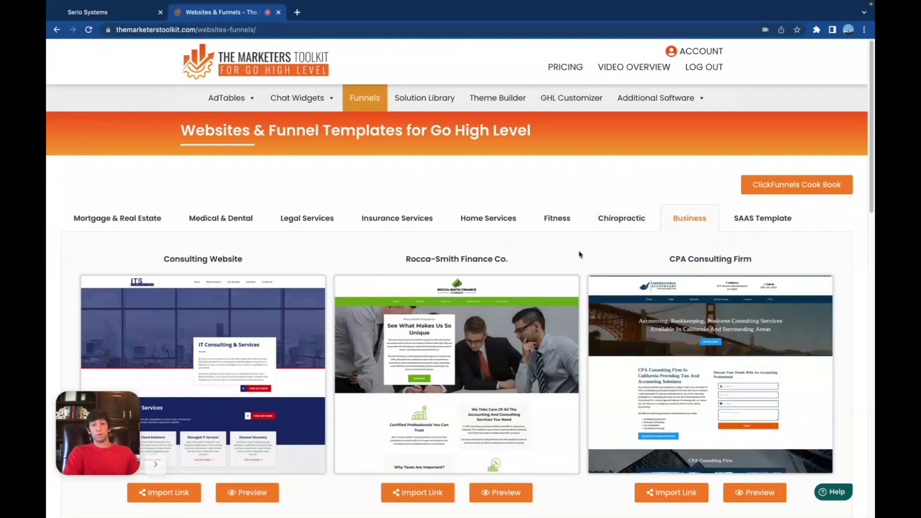
pyautogui.scroll(-1, 579, 257)
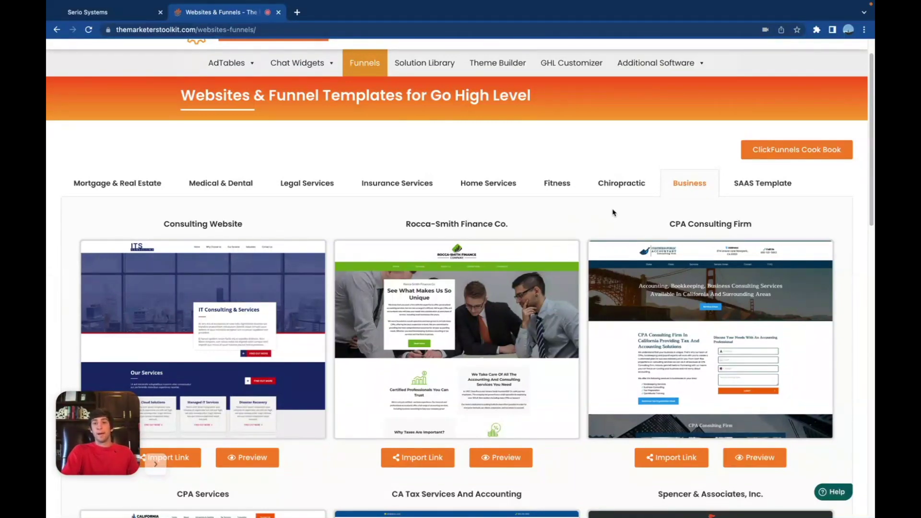
# - Show the SAAS Template category and scroll through SAAS Templates 1, 2 and 3
pyautogui.click(763, 189)
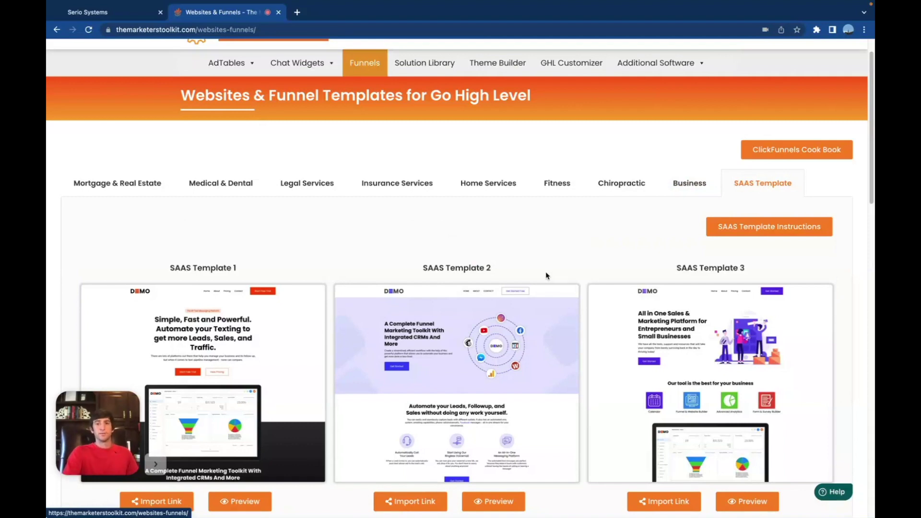
pyautogui.scroll(-1, 594, 206)
pyautogui.scroll(-2, 594, 206)
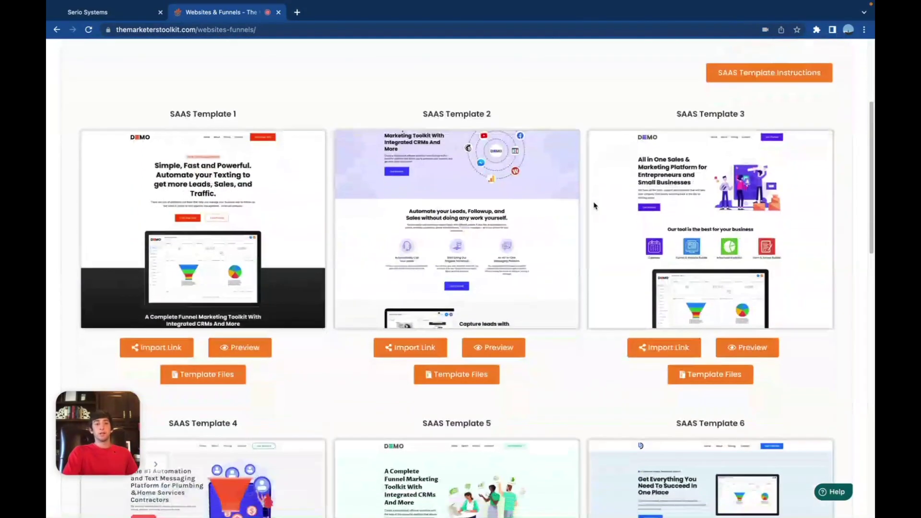
pyautogui.scroll(-2, 571, 386)
pyautogui.scroll(-3, 479, 460)
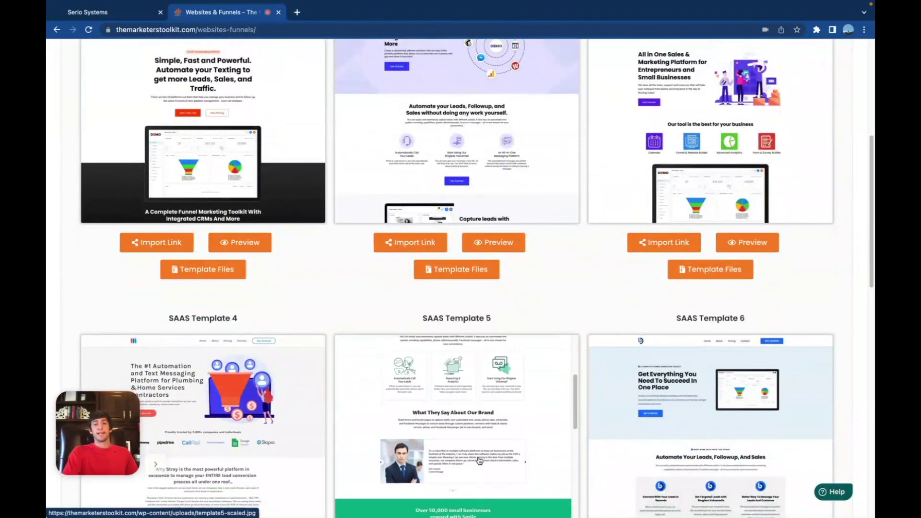
pyautogui.scroll(-2, 585, 302)
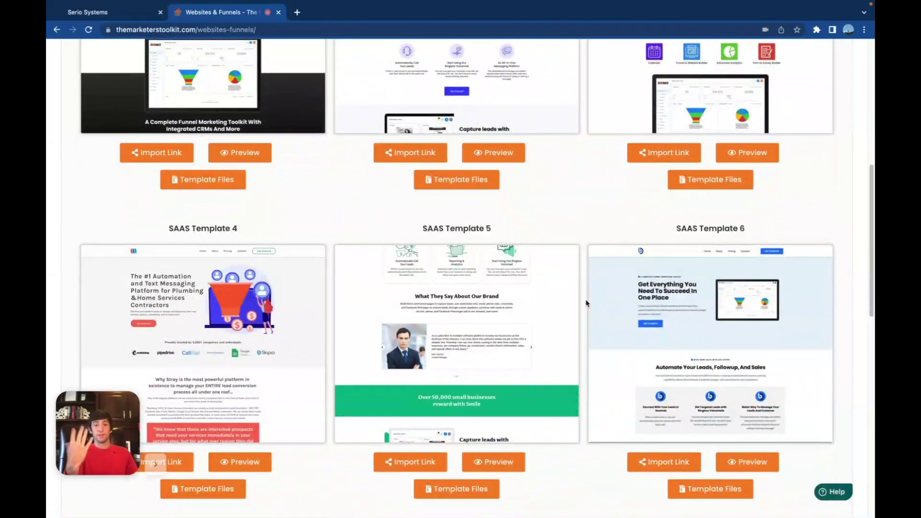
pyautogui.scroll(7, 586, 302)
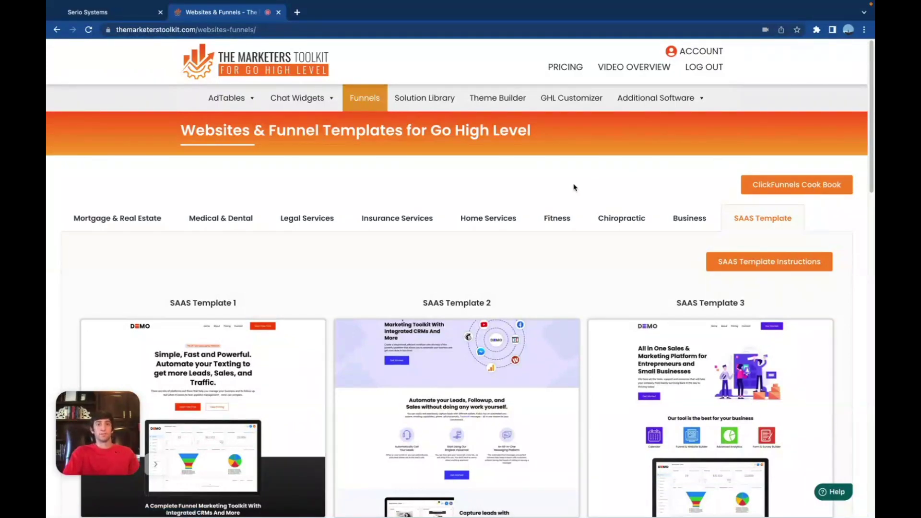
# - Browse the Solutions Library's Getting Started page and categories, then go to the GHL Customizer
pyautogui.click(437, 99)
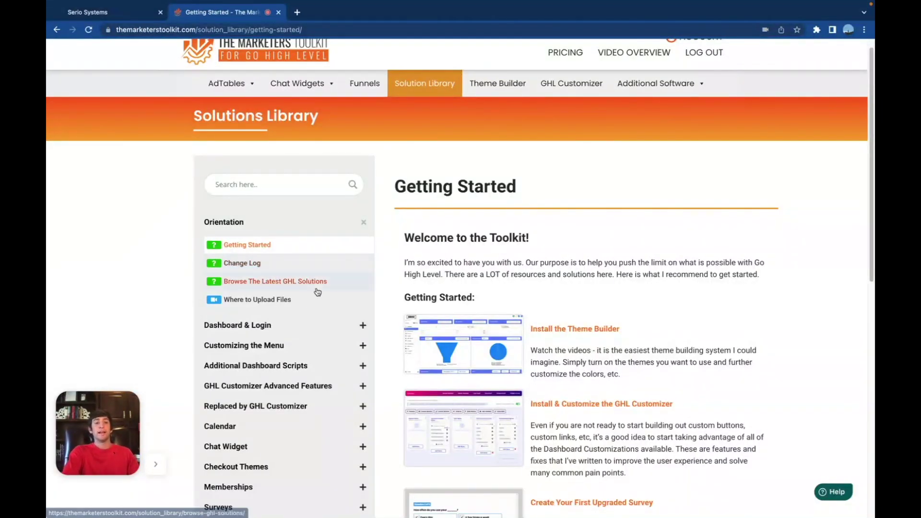
pyautogui.scroll(-1, 313, 340)
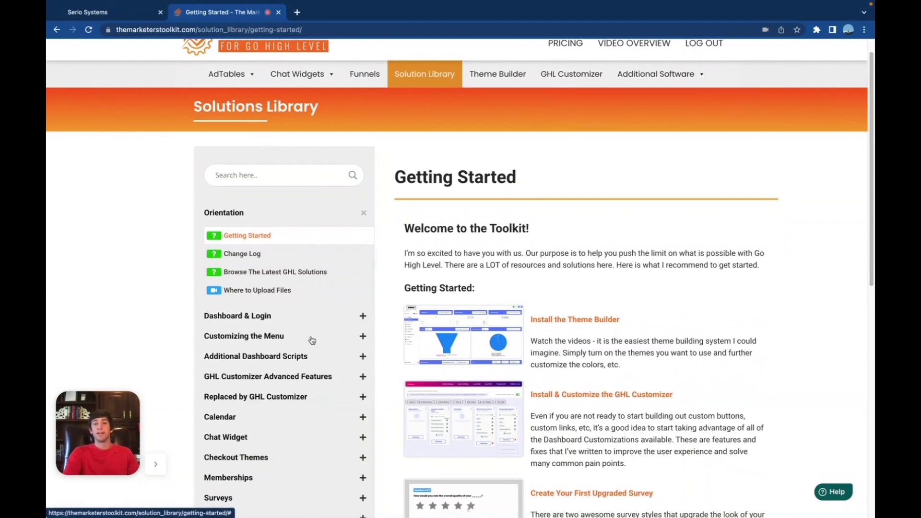
pyautogui.scroll(-3, 240, 434)
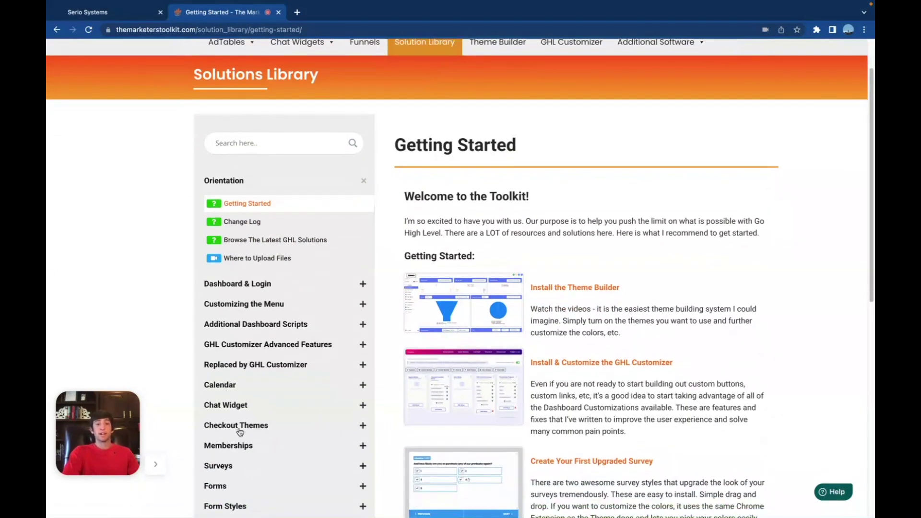
pyautogui.scroll(-1, 236, 422)
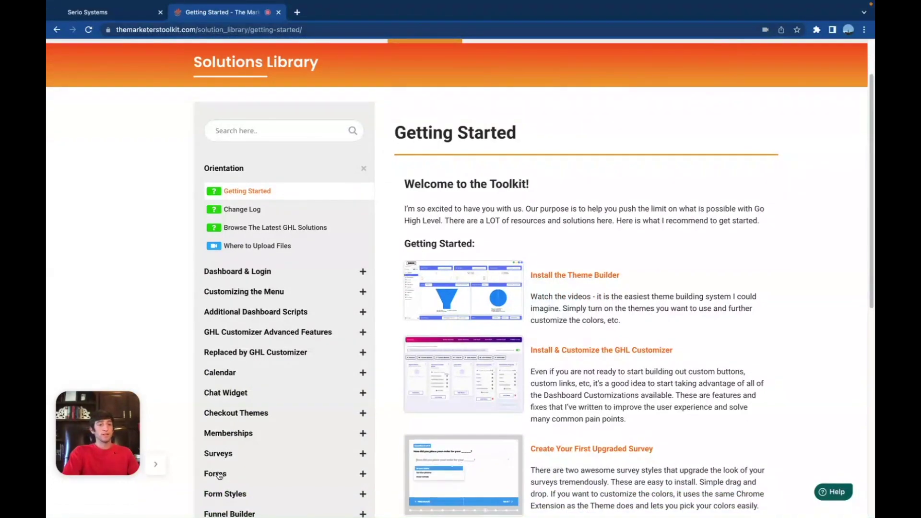
pyautogui.scroll(-3, 228, 470)
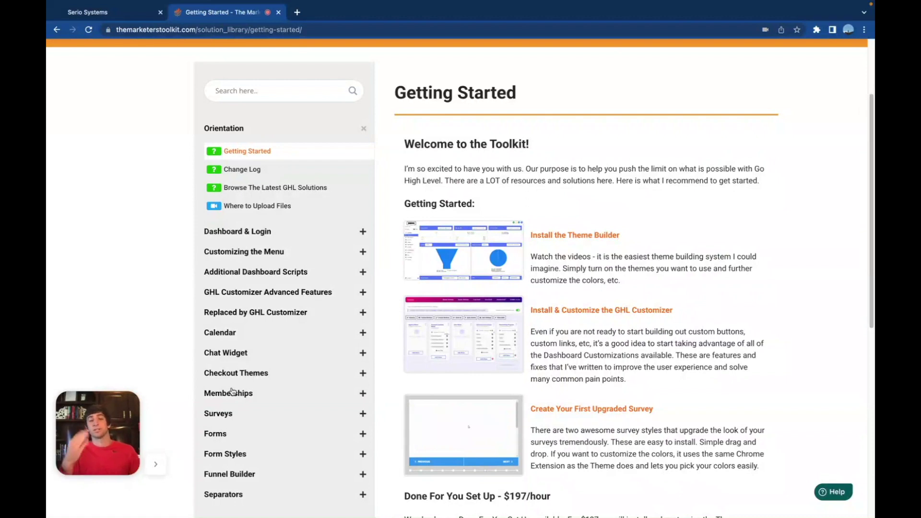
pyautogui.scroll(3, 364, 327)
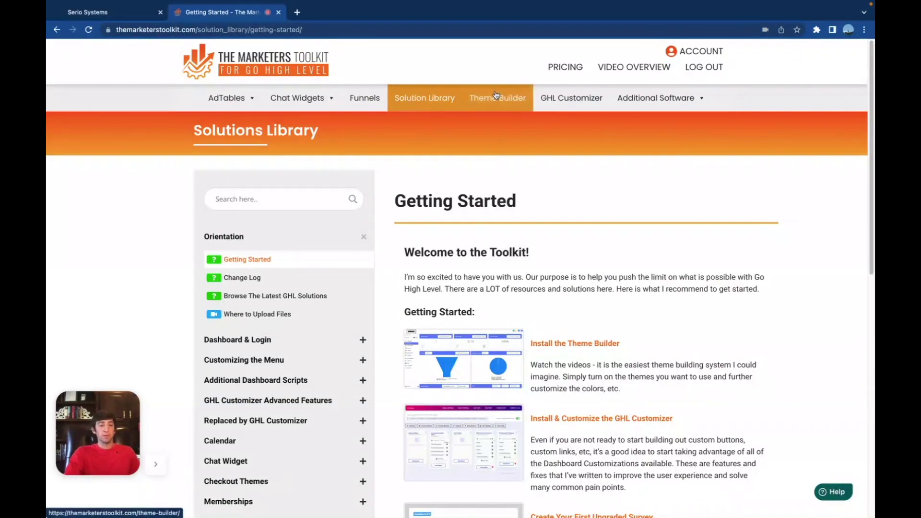
pyautogui.click(579, 104)
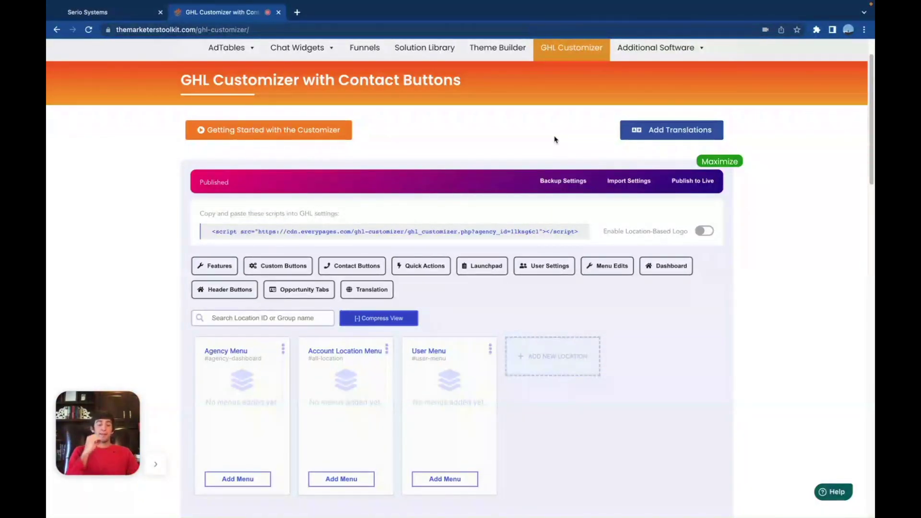
# - Scroll back to the top of the GHL Customizer page and go to the Pricing plans
pyautogui.scroll(1, 561, 140)
pyautogui.moveTo(643, 79)
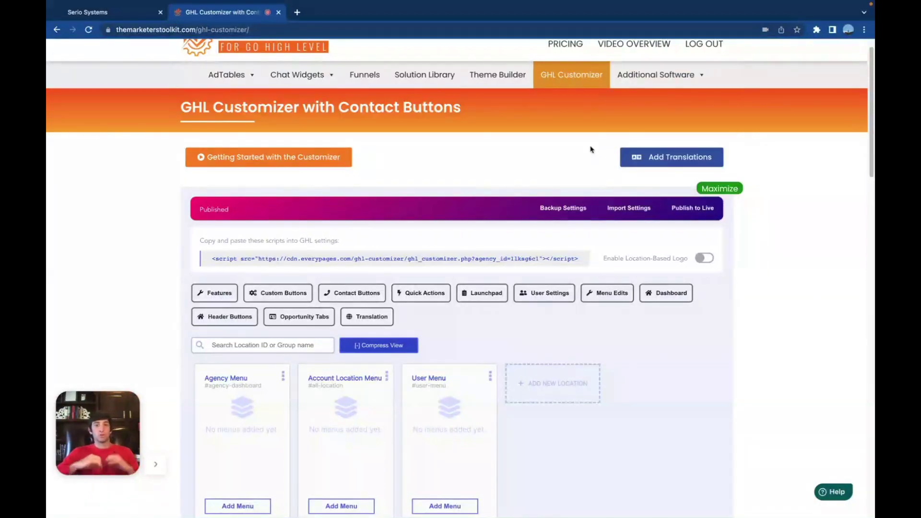
pyautogui.scroll(1, 600, 124)
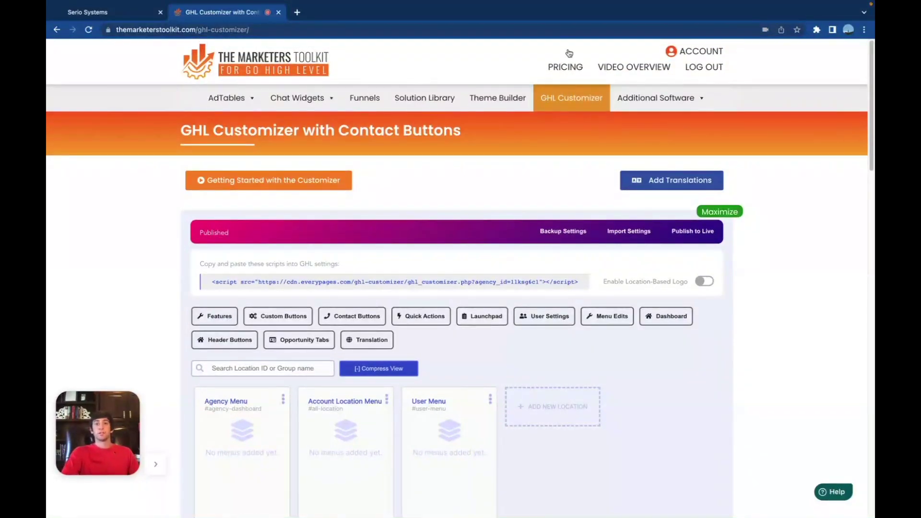
pyautogui.click(565, 68)
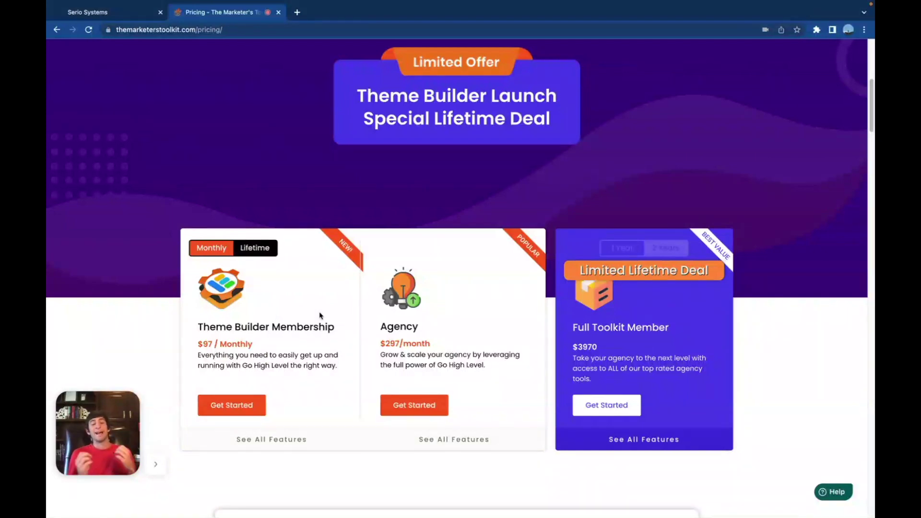
pyautogui.click(264, 251)
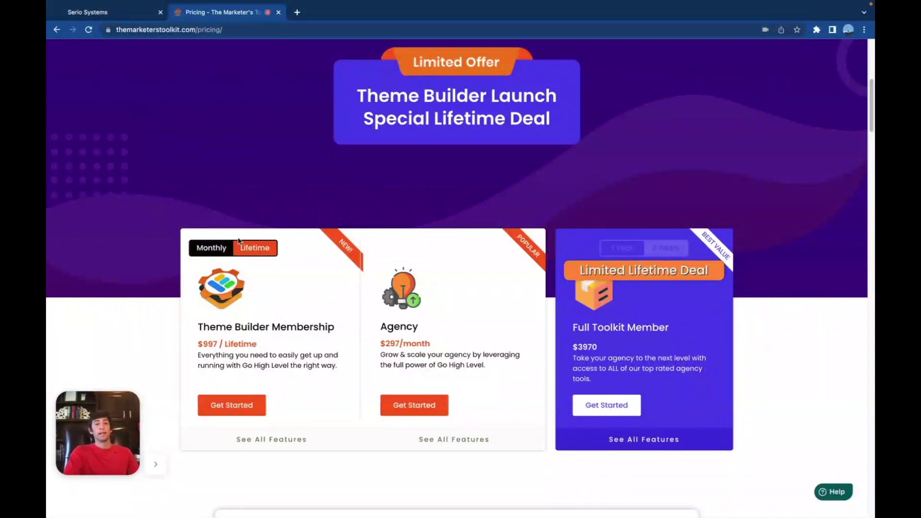
pyautogui.click(214, 253)
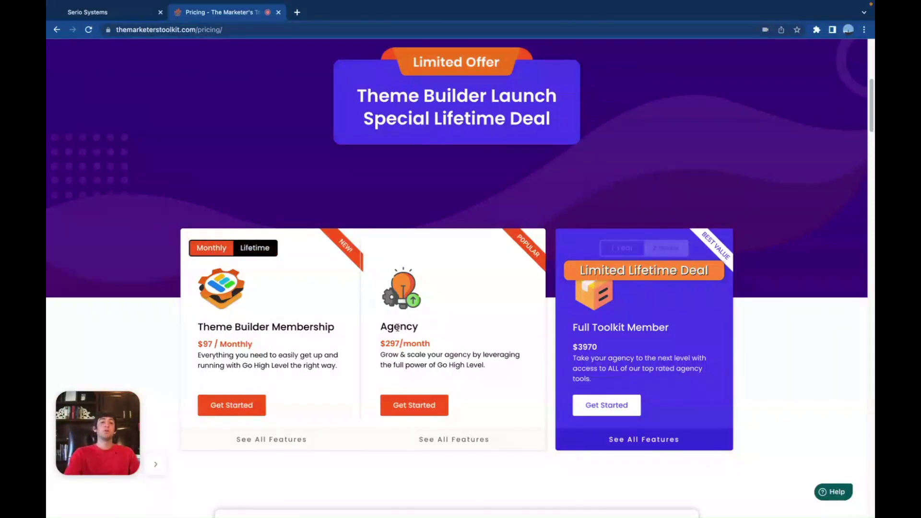
pyautogui.scroll(-1, 606, 327)
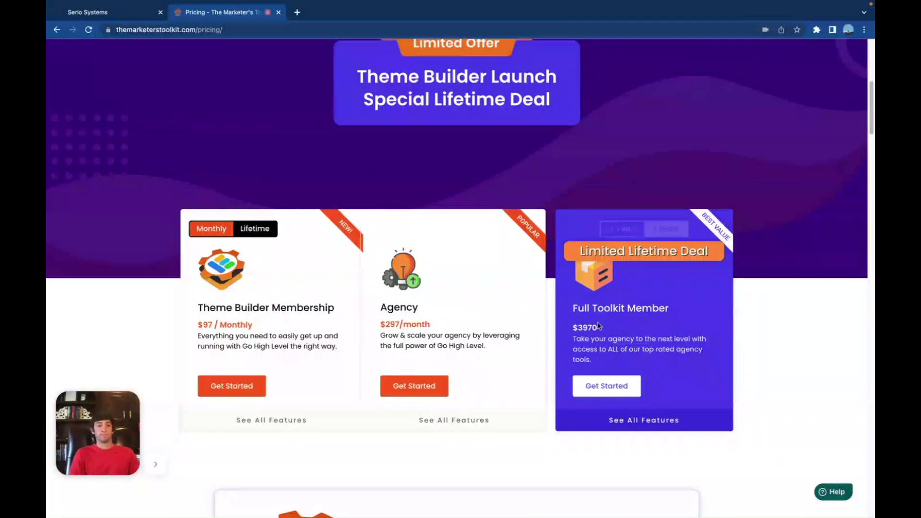
pyautogui.scroll(-8, 529, 329)
# - Scroll the pricing feature comparison table down to the Additional Software rows (AdTables, Genius Posts)
pyautogui.scroll(-4, 529, 329)
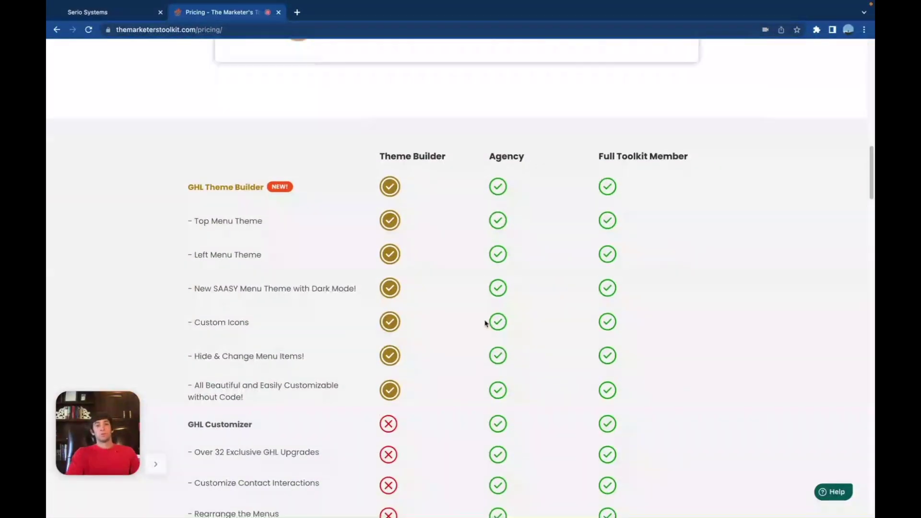
pyautogui.scroll(-1, 485, 323)
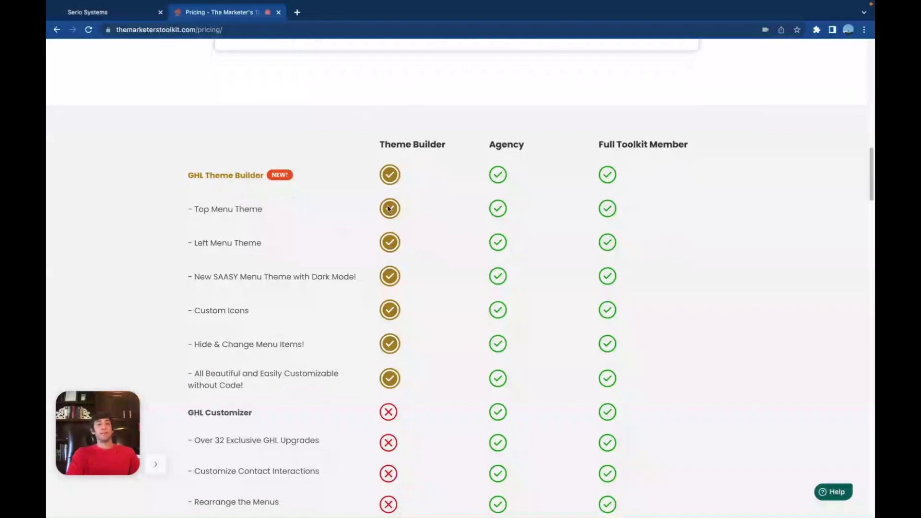
pyautogui.scroll(-2, 389, 208)
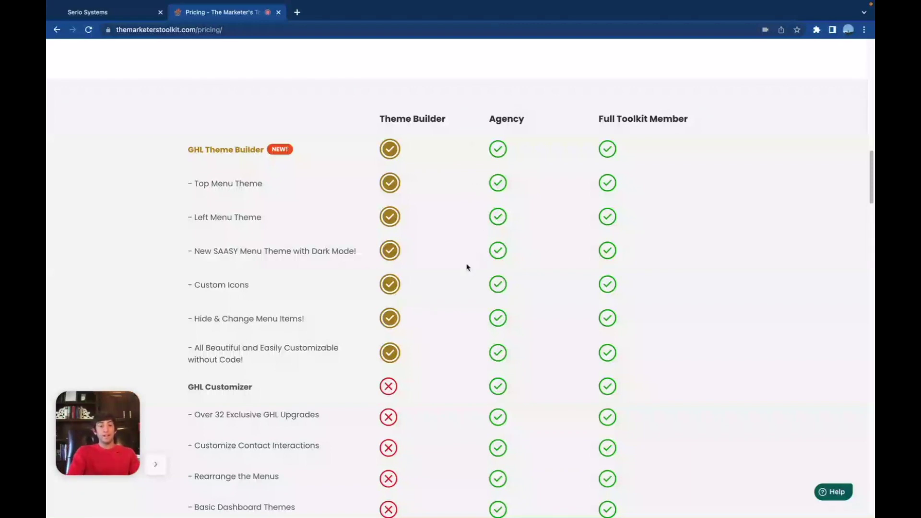
pyautogui.scroll(-2, 468, 267)
pyautogui.scroll(-3, 468, 268)
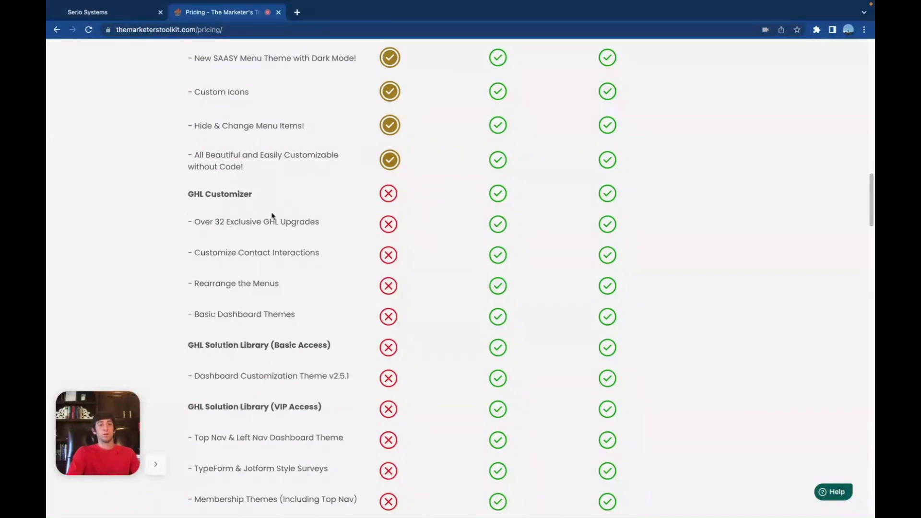
pyautogui.scroll(-5, 289, 246)
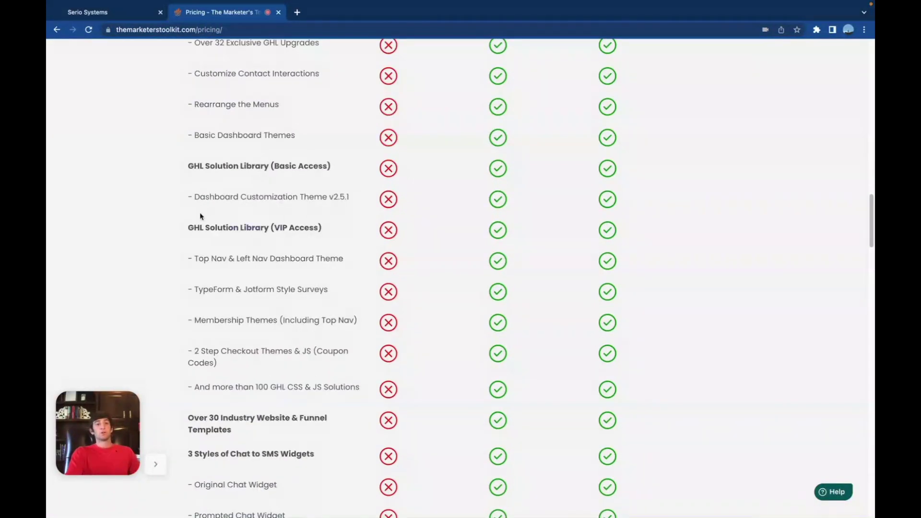
pyautogui.scroll(-1, 254, 257)
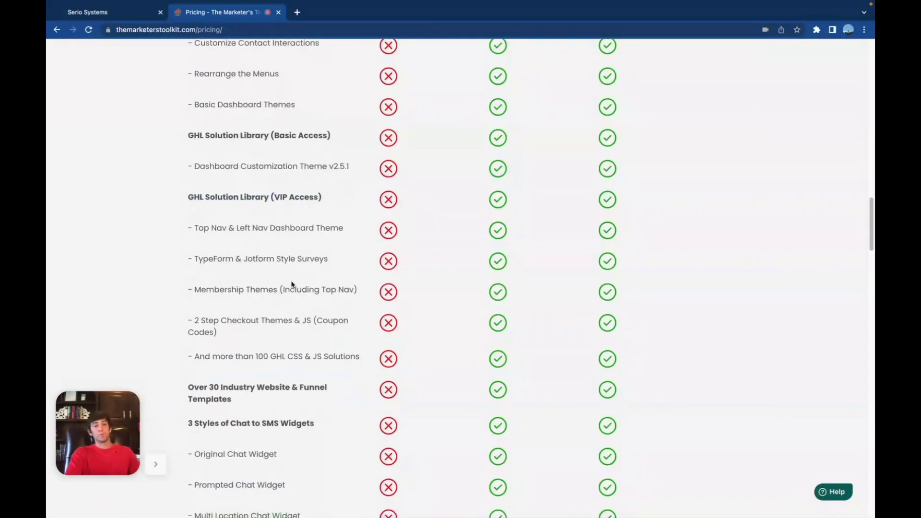
pyautogui.scroll(-1, 276, 297)
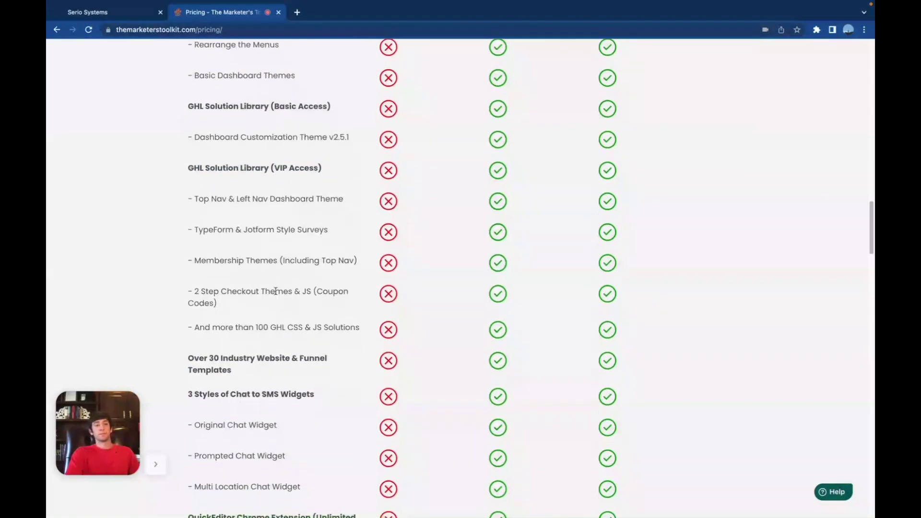
pyautogui.scroll(5, 262, 309)
pyautogui.scroll(-1, 269, 319)
pyautogui.scroll(-1, 269, 323)
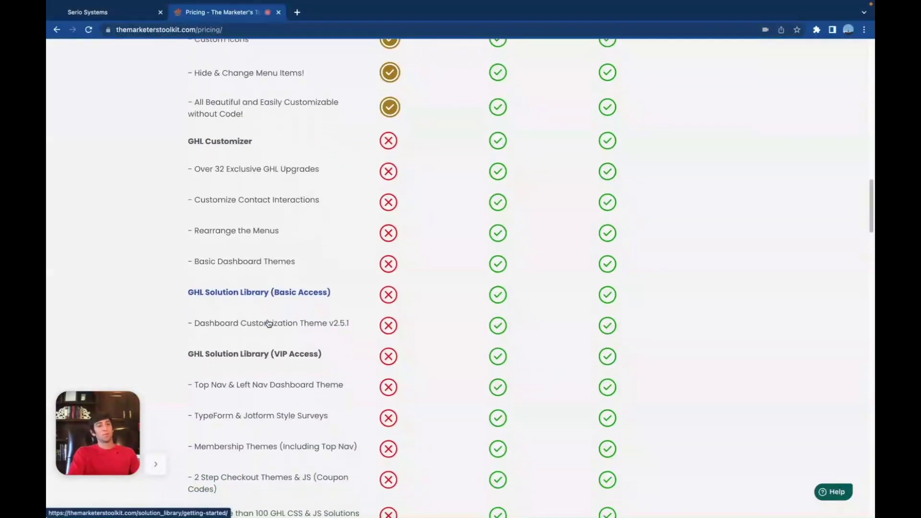
pyautogui.scroll(-5, 268, 323)
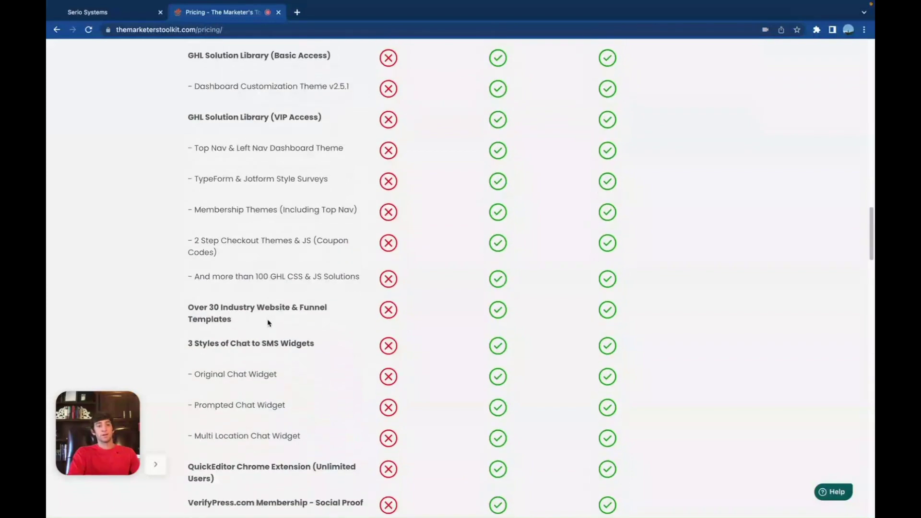
pyautogui.scroll(-1, 235, 349)
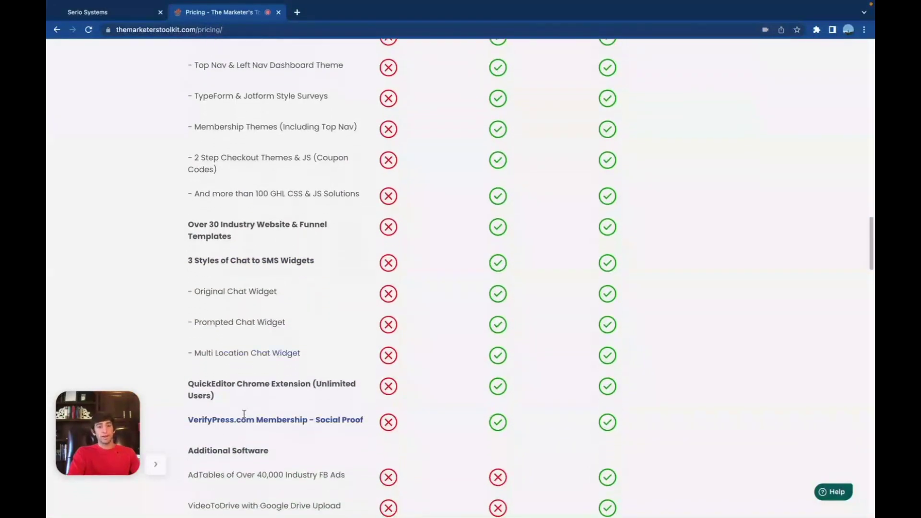
pyautogui.scroll(-1, 243, 413)
pyautogui.scroll(3, 244, 414)
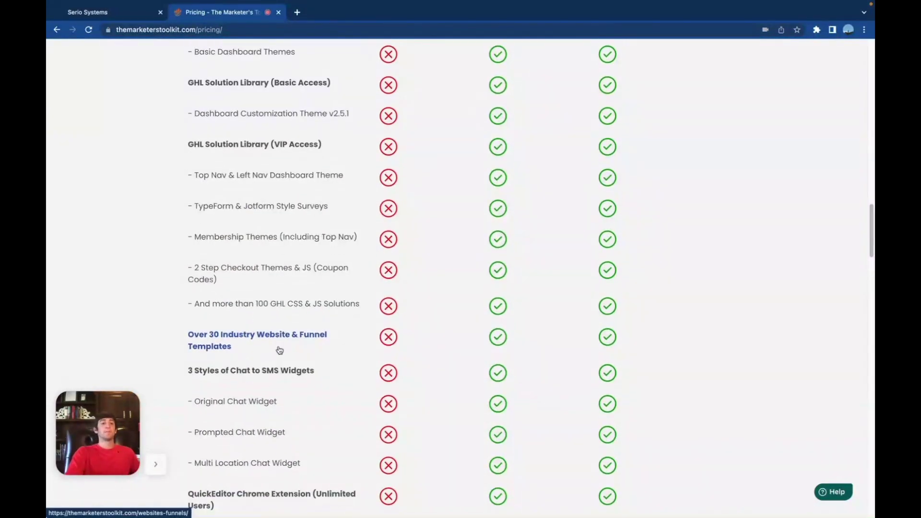
pyautogui.scroll(-3, 276, 339)
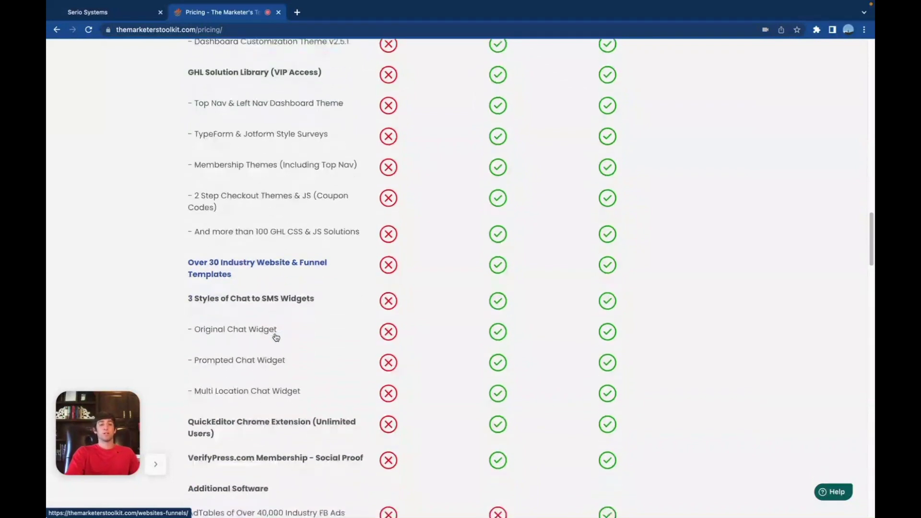
pyautogui.scroll(-4, 275, 337)
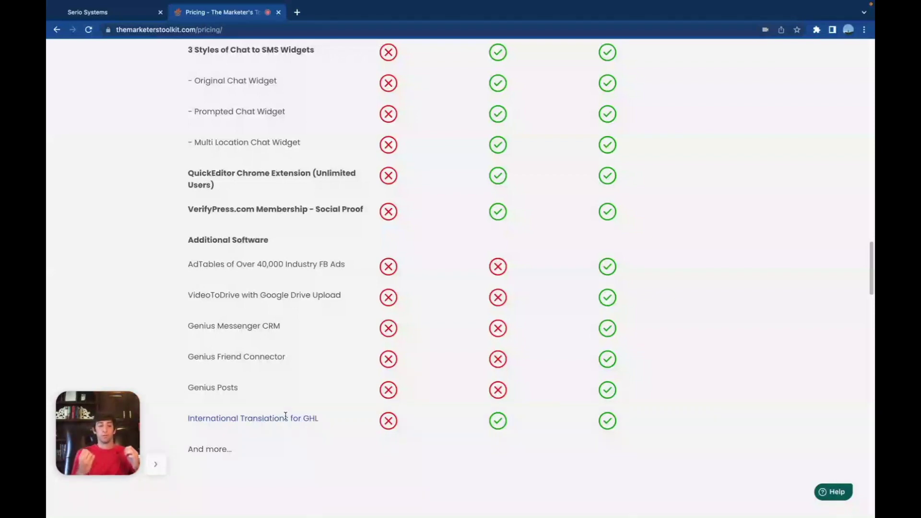
# - Jump back to the top of the Pricing page with the Theme Builder Launch Special offer
pyautogui.click(285, 417)
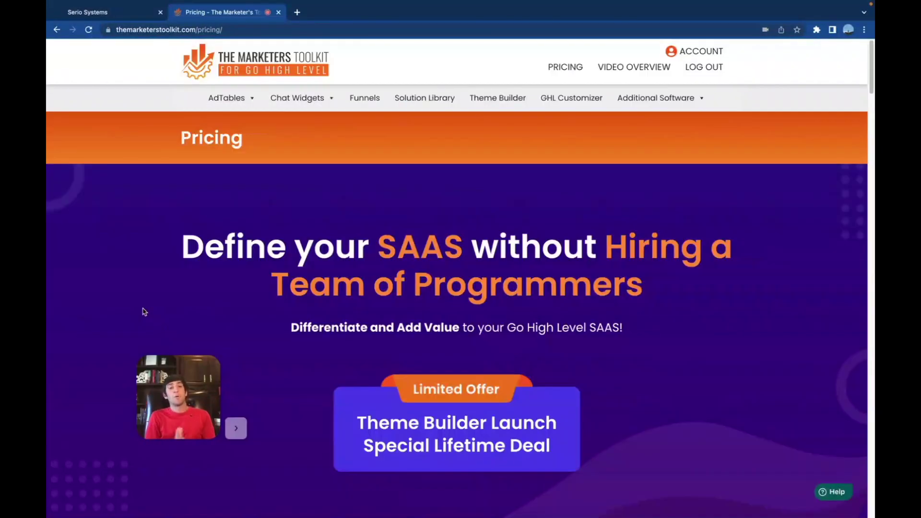